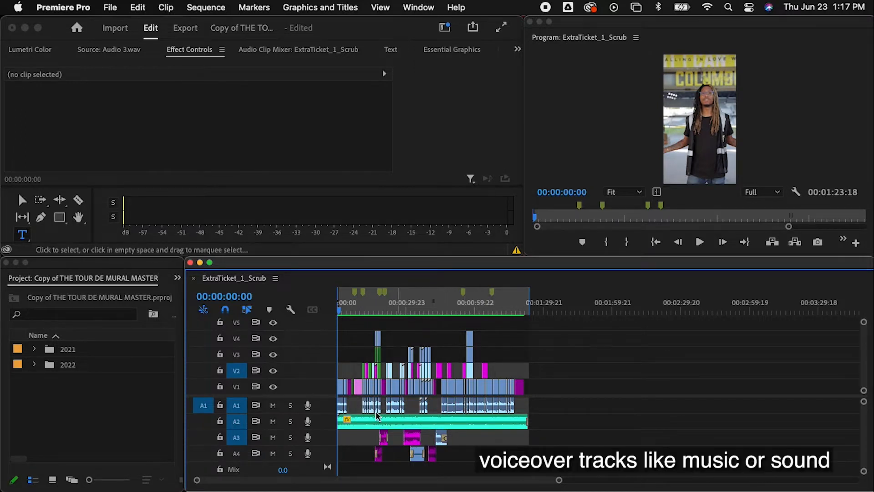
- Mute the music and sound effect tracks A2, A3 and A4, leaving the voiceover track A1 audible
left_click(273, 421)
left_click(273, 437)
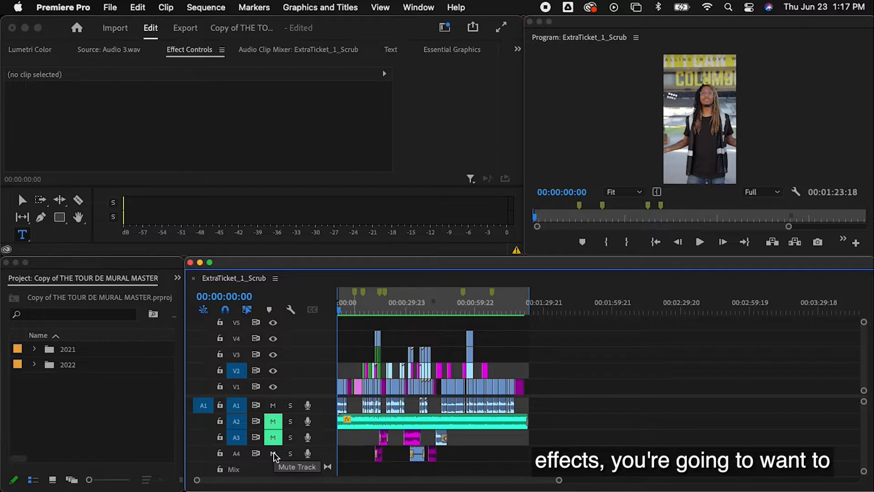
left_click(274, 454)
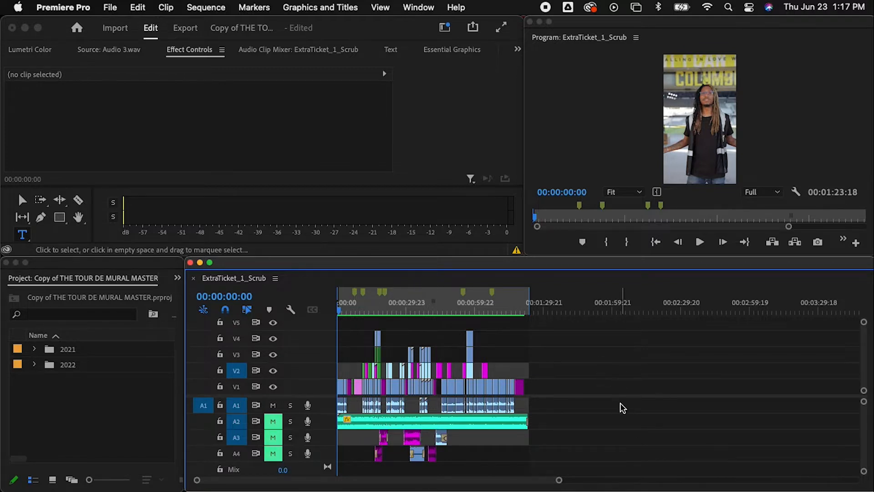
- Open the export settings for the ExtraTicket_1_Scrub sequence and set the format to MP3
key("super+m")
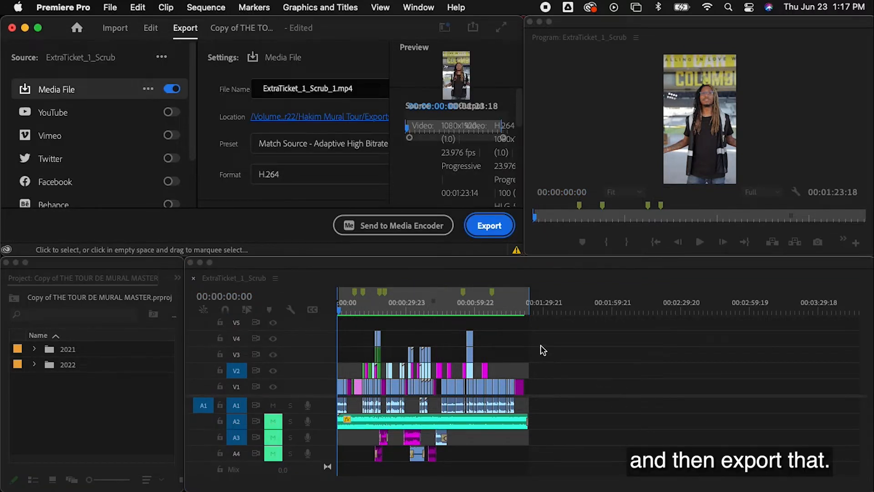
left_click(313, 176)
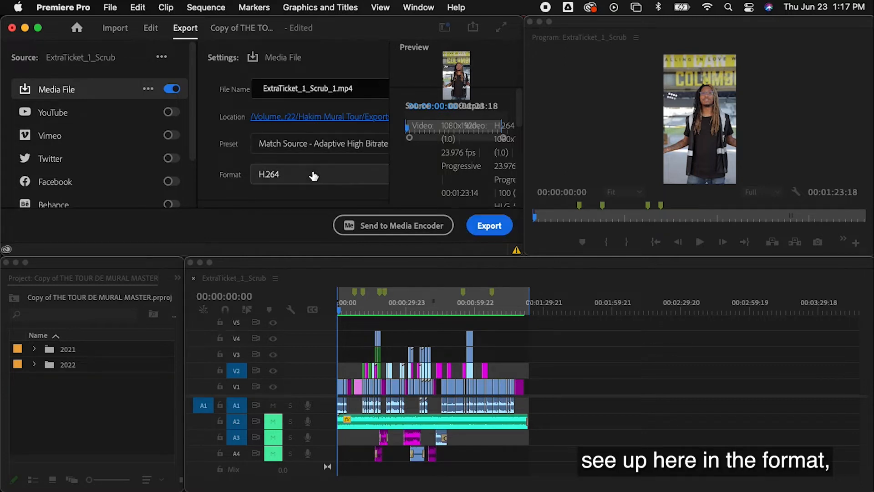
scroll(318, 213, "down", 5)
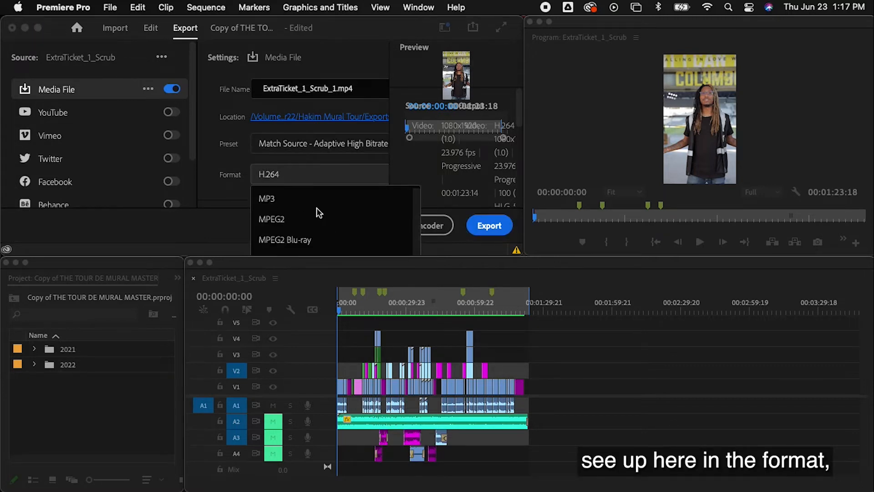
left_click(274, 198)
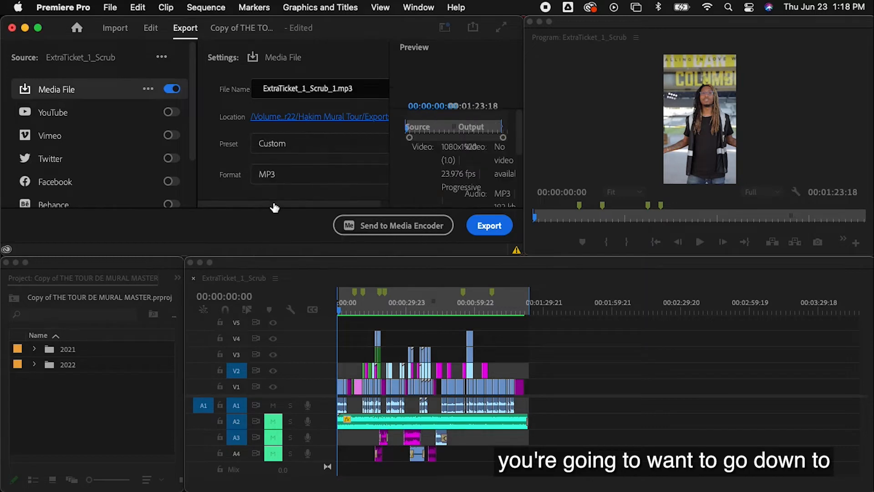
- Name the export file CaptionforTrint.mp3 and export the audio
left_click(337, 88)
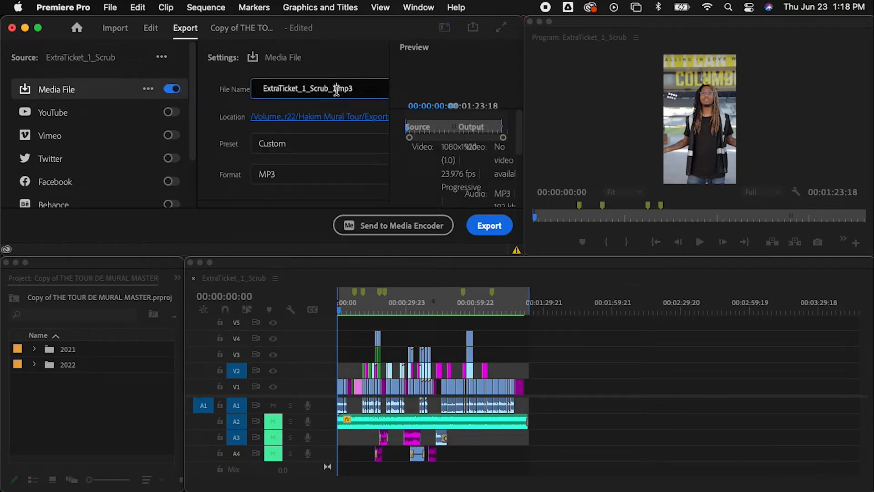
left_click_drag(336, 88, 236, 86)
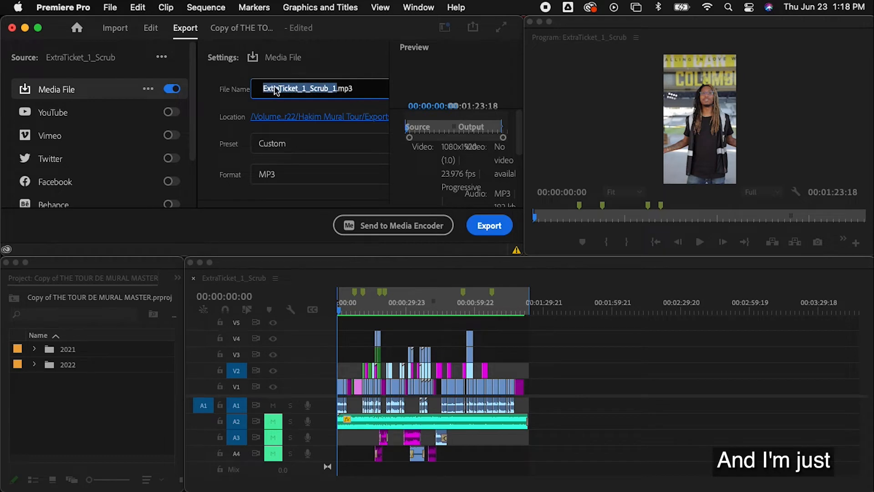
type("Captionfo")
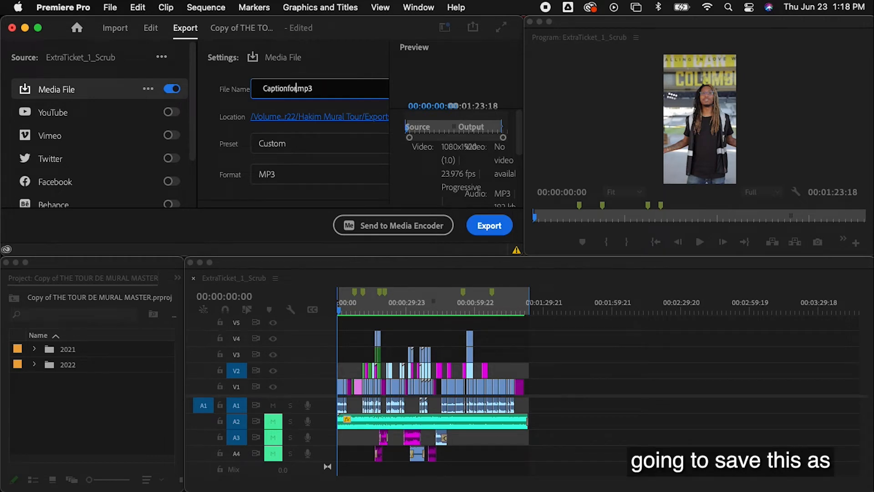
type("rTrint")
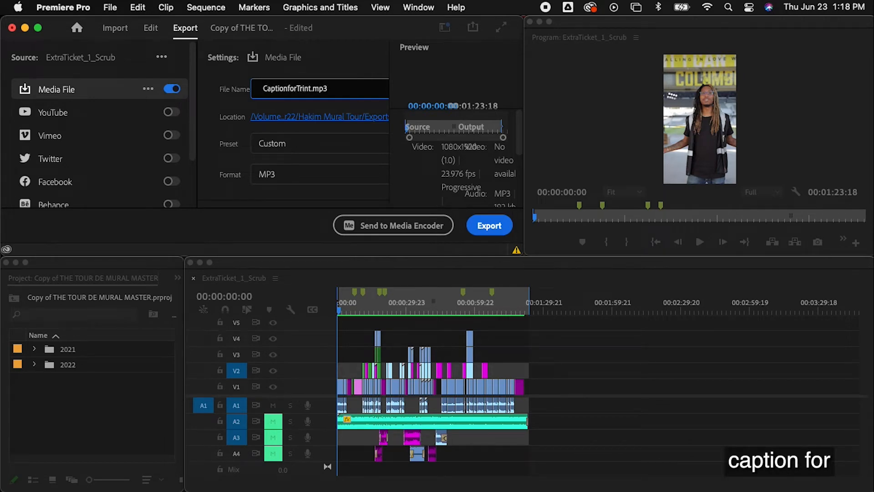
left_click(493, 226)
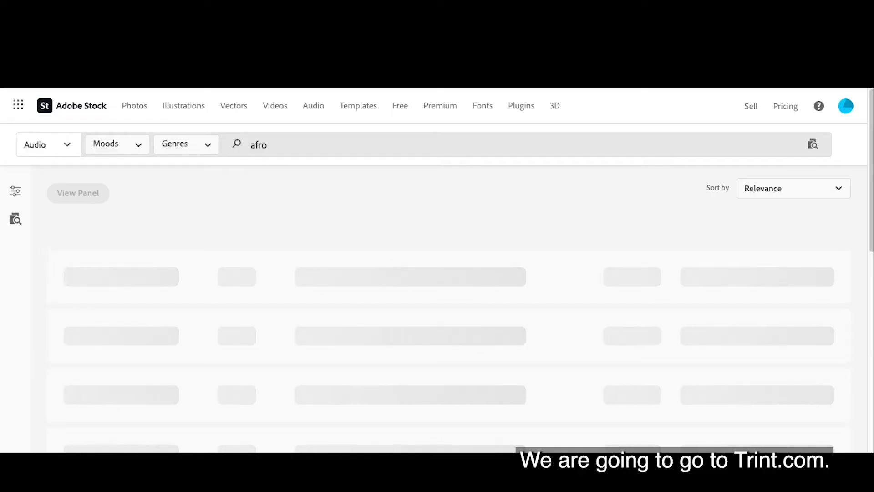
- Switch to the web browser and go to trint.com
key("super+l")
type("trint")
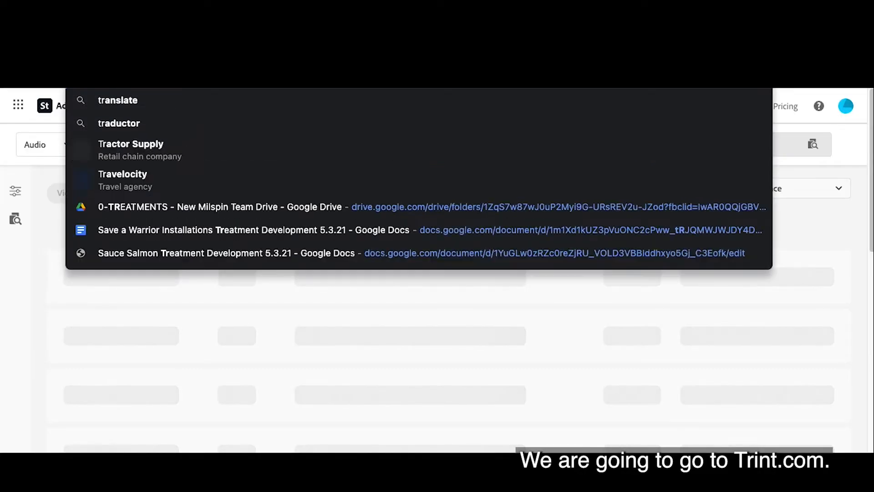
type(".com")
key("Return")
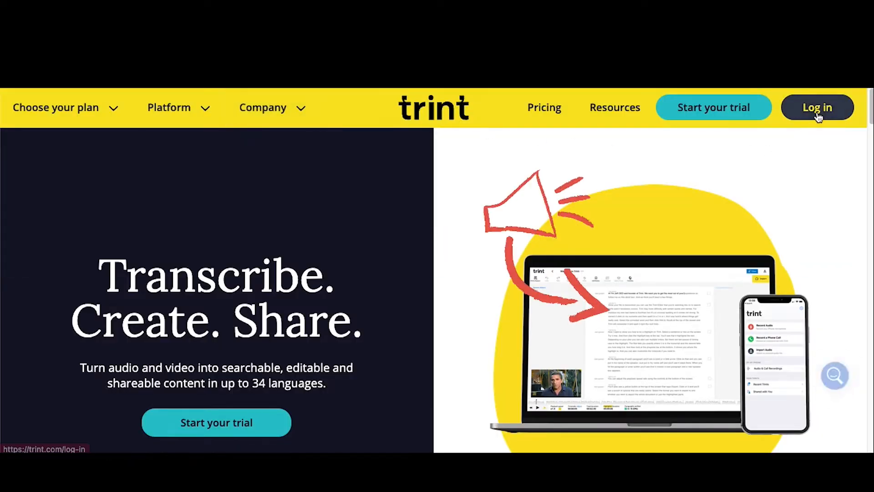
- Look through the Trint home page for the free trial and the Individuals, Team and Enterprise account options
scroll(745, 224, "down", 5)
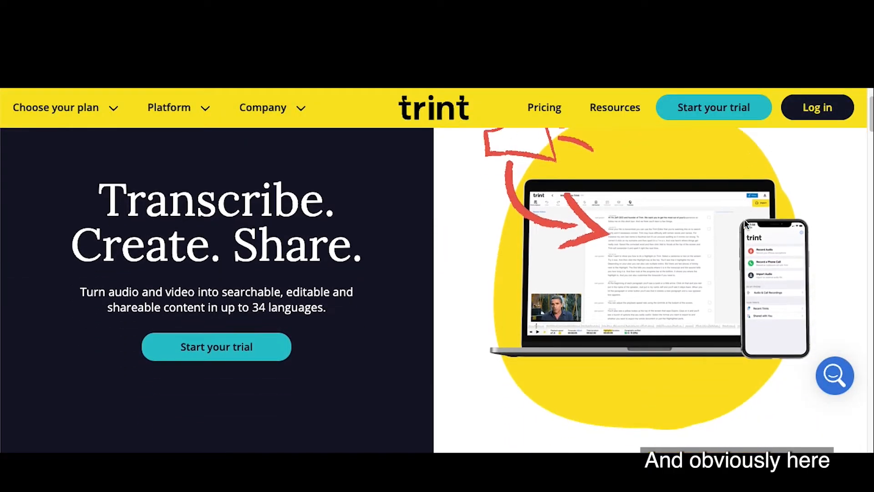
scroll(321, 215, "up", 5)
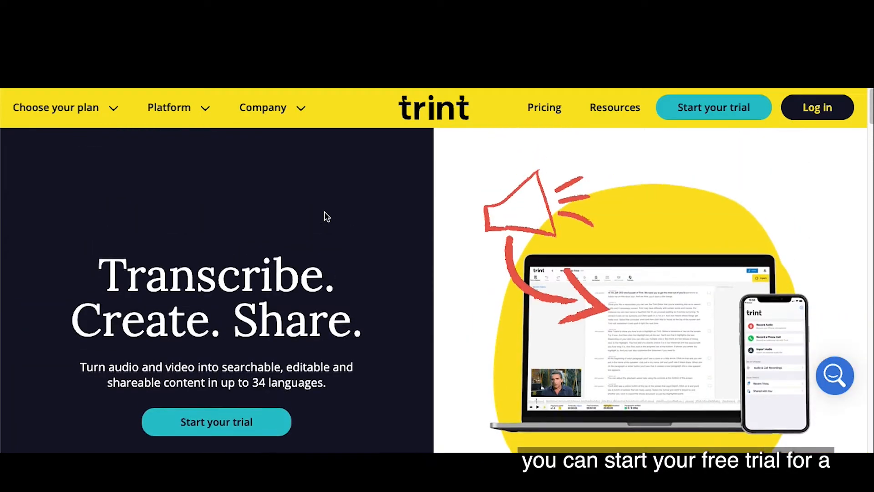
scroll(325, 211, "down", 3)
scroll(325, 207, "down", 12)
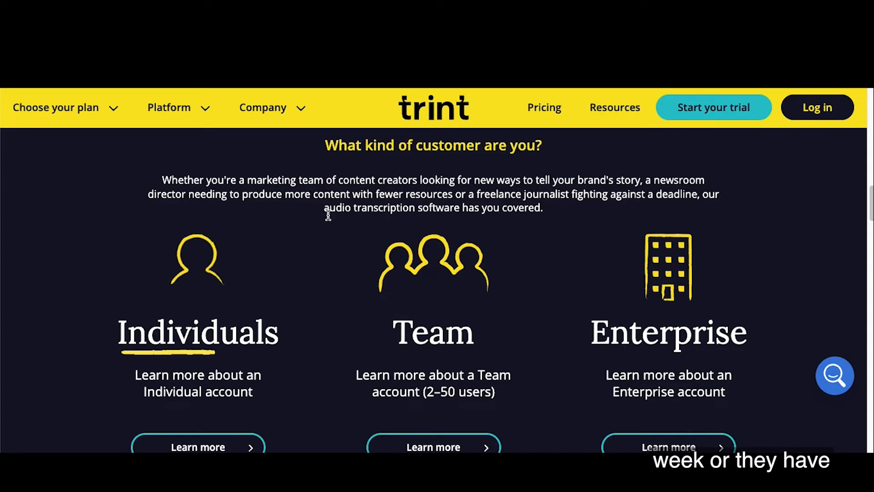
scroll(336, 224, "down", 3)
scroll(336, 224, "up", 3)
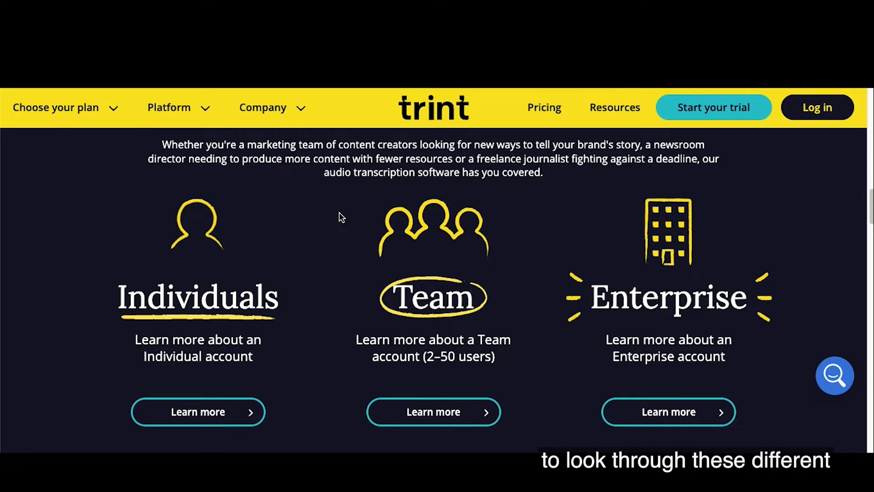
scroll(342, 218, "up", 15)
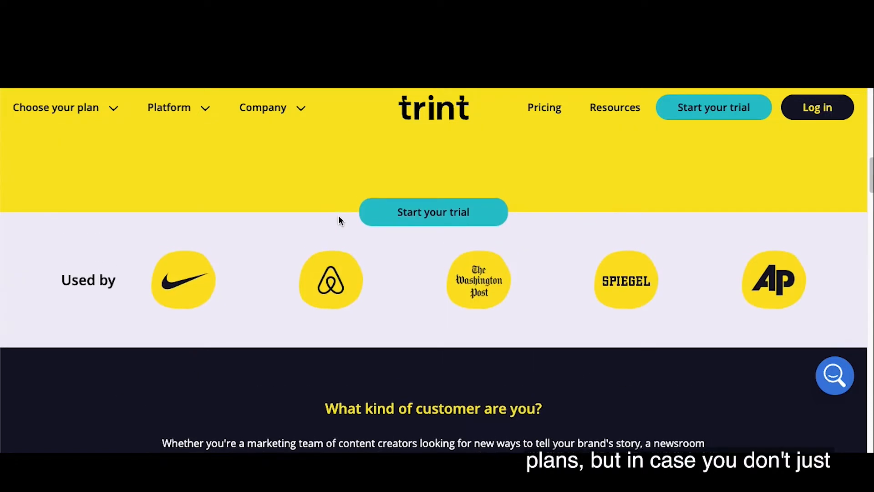
scroll(342, 221, "up", 5)
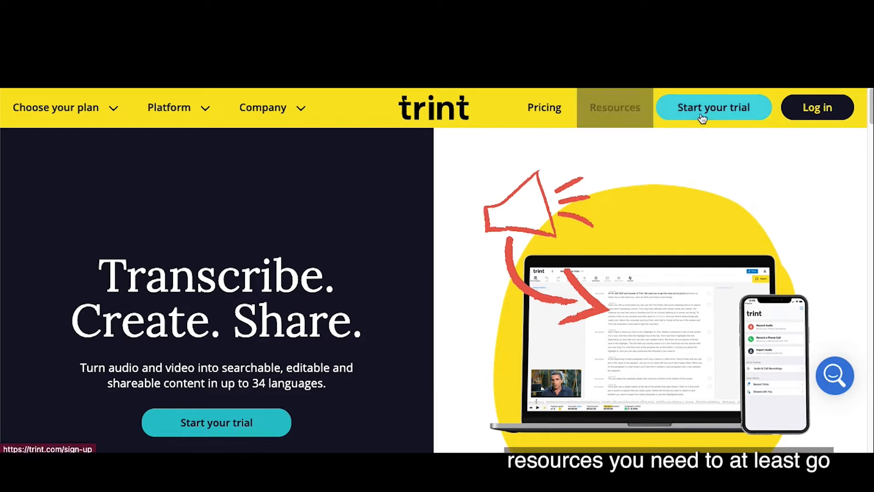
- Log in to Trint and upload CaptionforTrint.mp3 for American English transcription with Vocab Builder and speaker change detection
left_click(841, 107)
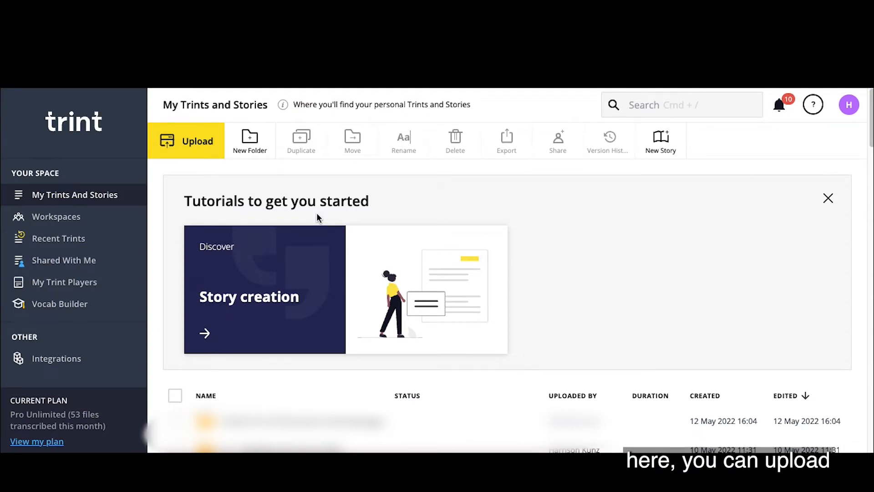
left_click(219, 146)
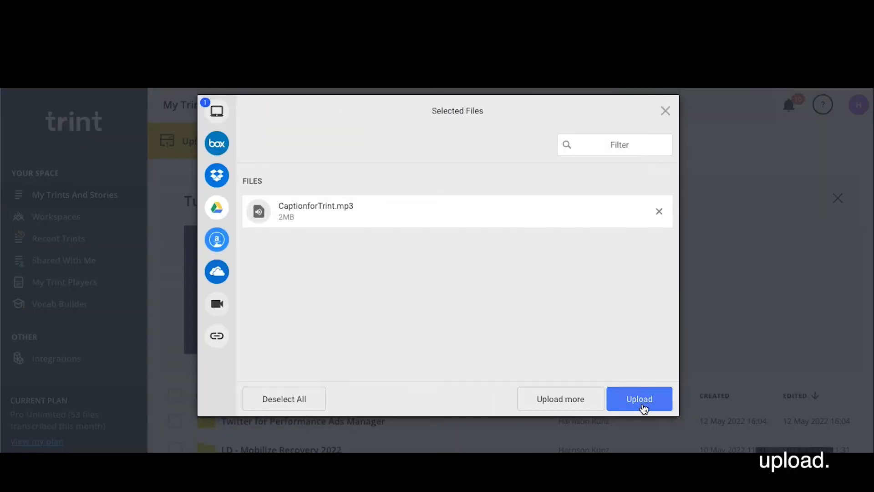
left_click(642, 403)
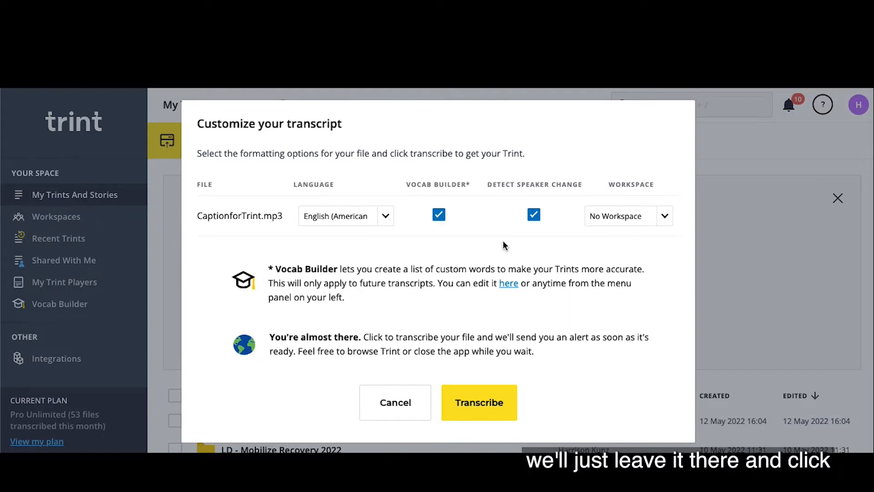
left_click(481, 403)
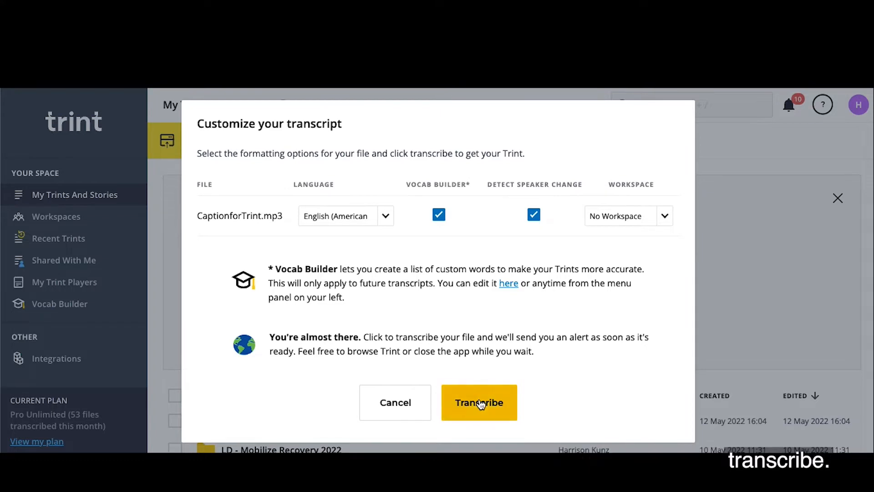
- Reload the file list, open the CaptionforTrint.mp3 transcript and look over its speaker paragraphs
key("super+r")
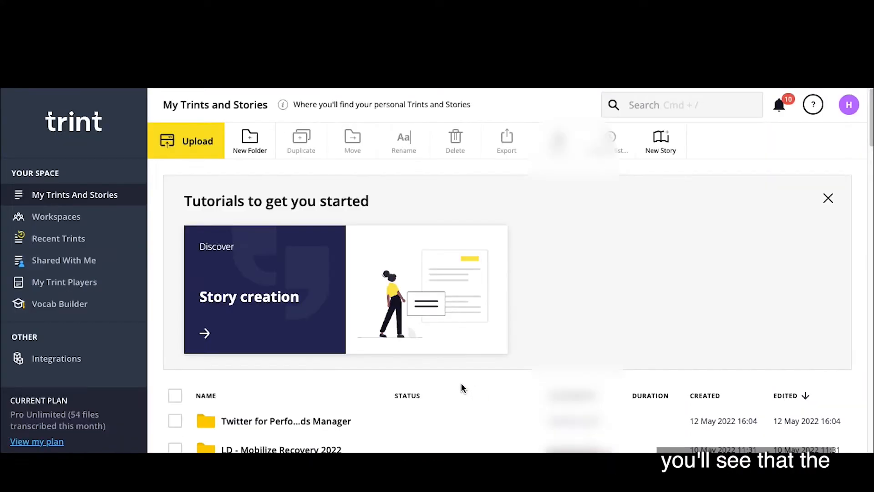
scroll(458, 390, "down", 20)
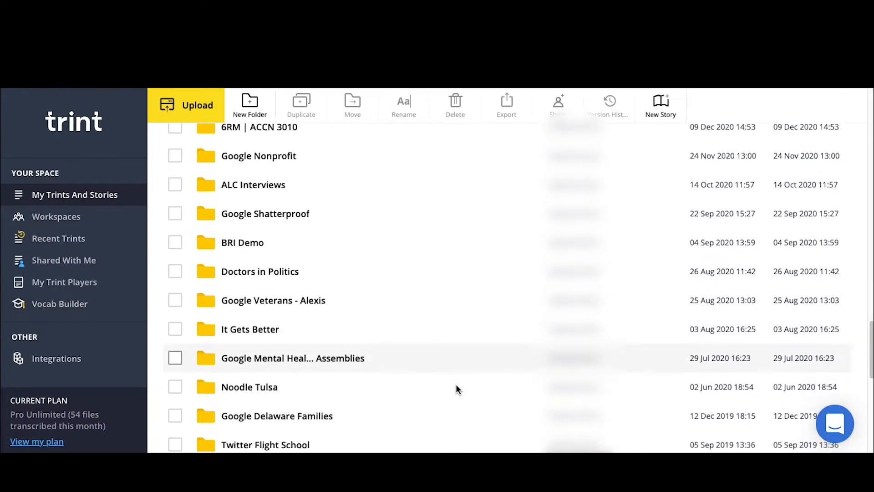
scroll(458, 390, "up", 5)
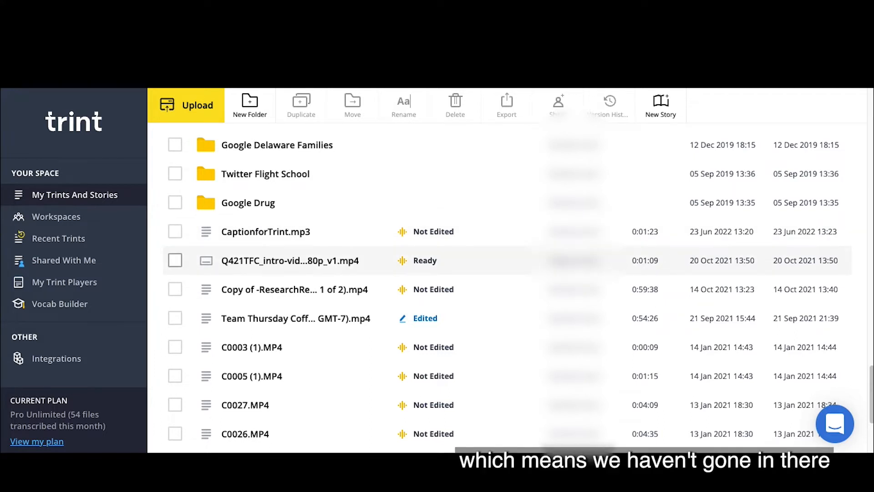
left_click(291, 233)
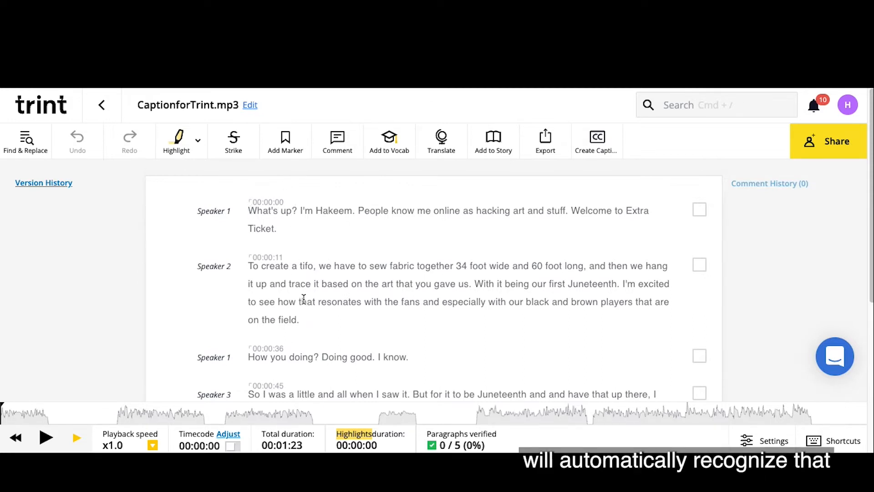
scroll(303, 298, "down", 6)
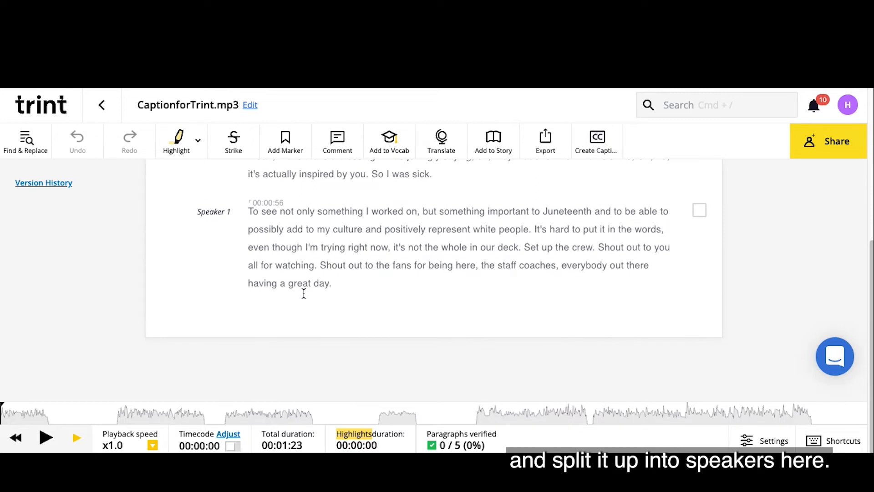
scroll(303, 294, "up", 8)
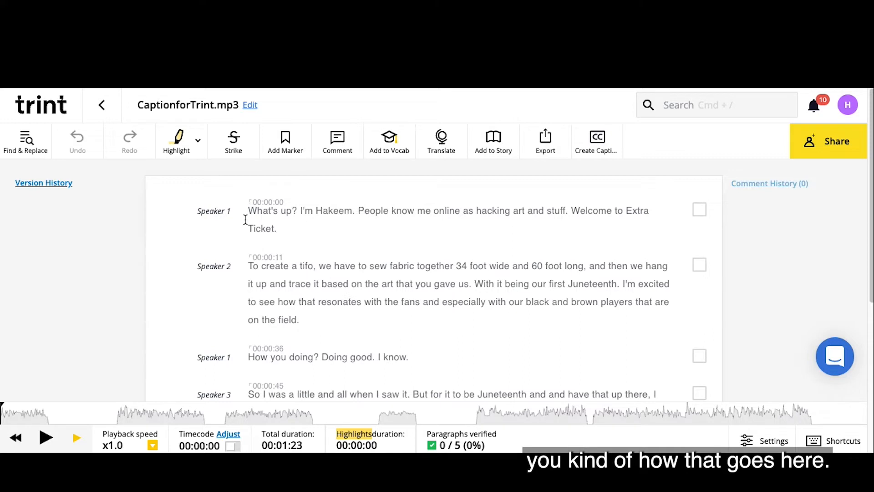
- Play the opening line and correct the spelling of the speaker's first name in the first paragraph
key("Tab")
left_click(45, 444)
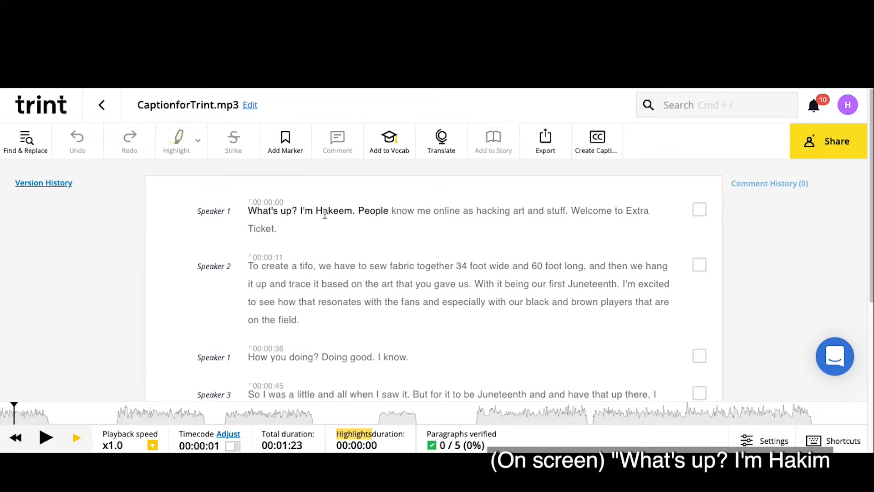
left_click(351, 210)
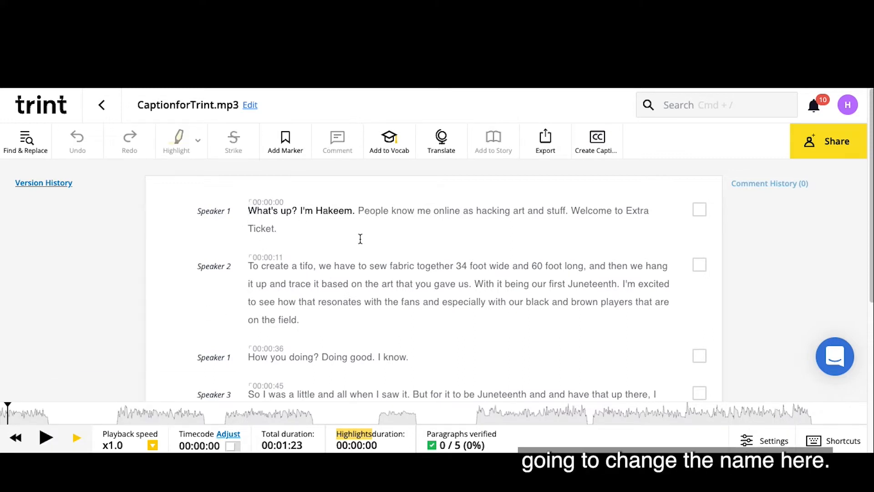
key("BackSpace")
key("BackSpace")
key("BackSpace")
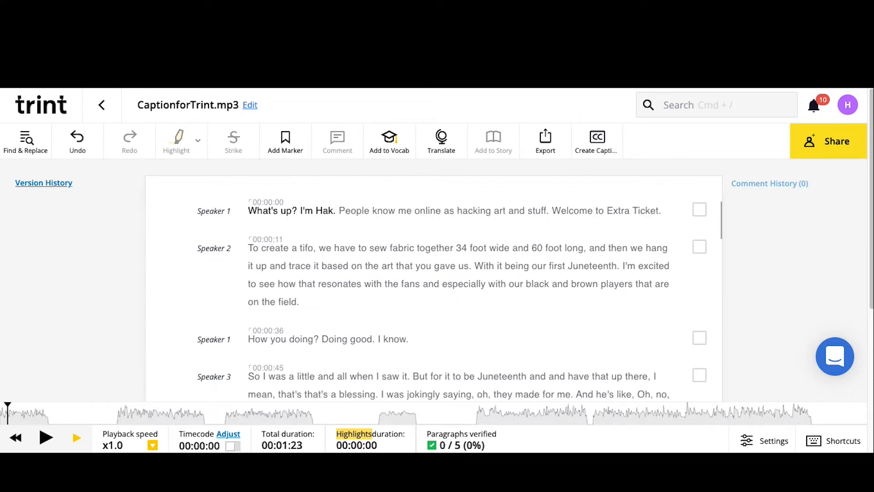
type("im")
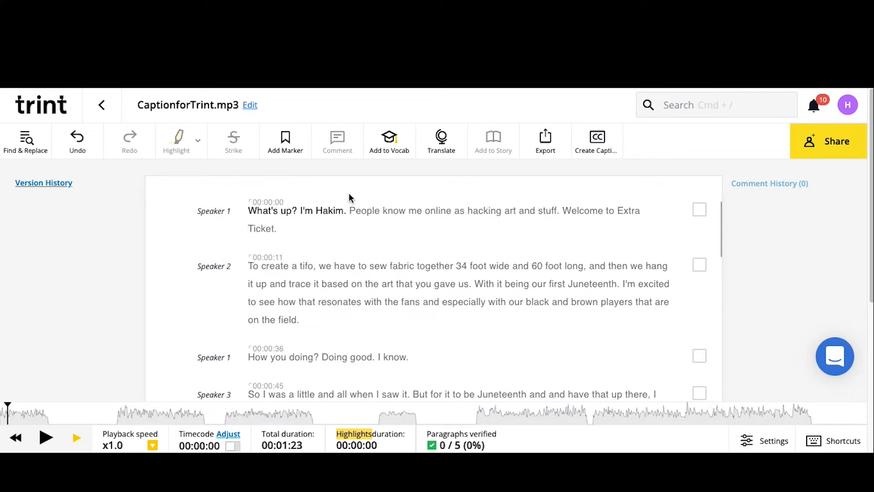
- Play the first paragraph's audio onward from the corrected name through "art and stuff" to check the wording
left_click(356, 210)
left_click(55, 438)
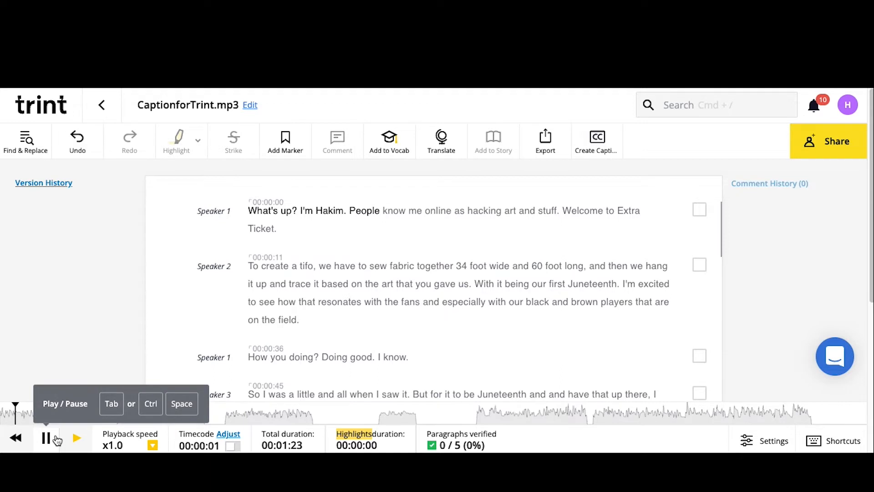
left_click(59, 438)
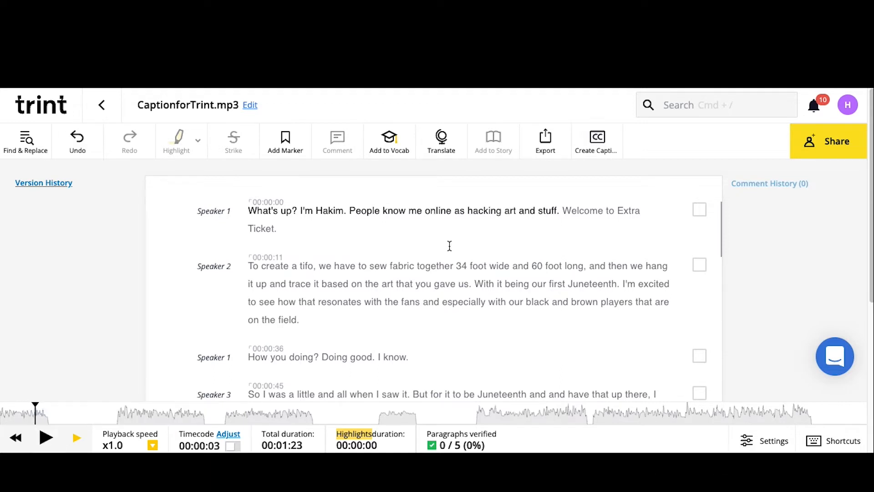
- Replace "hacking art and stuff" in the first paragraph with the speaker's online handle and resume playback
left_click_drag(557, 213, 468, 211)
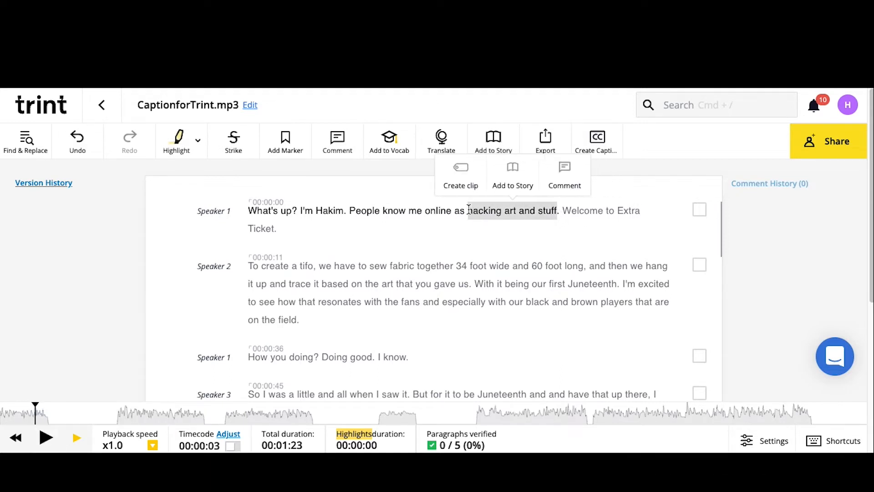
type("Hakimsartnstuff")
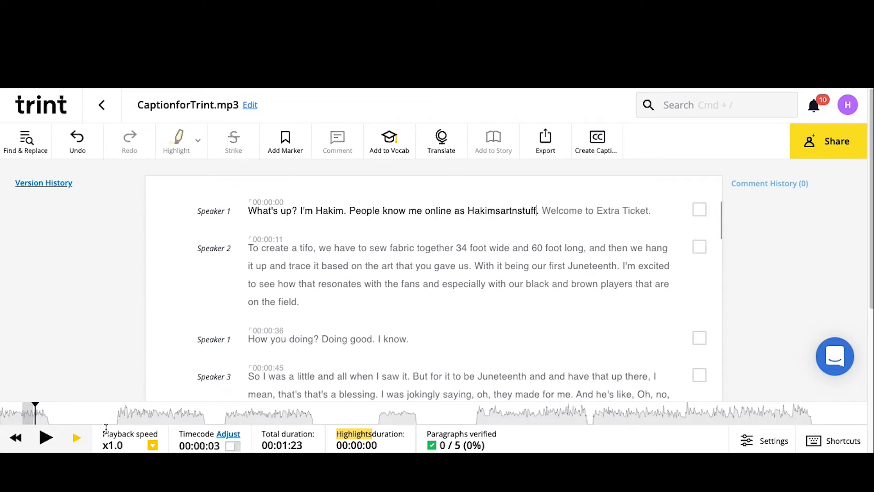
left_click(46, 438)
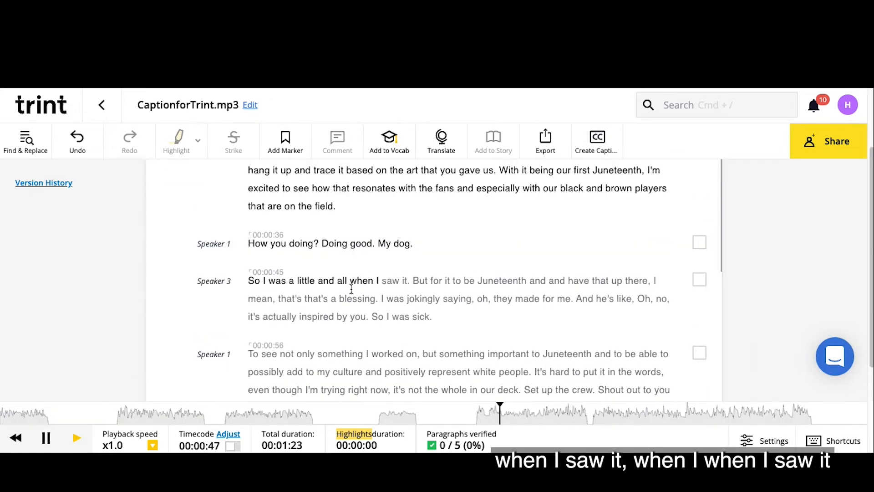
- Correct "a little and all" to "a little in awe" in Speaker 3's paragraph
double_click(324, 281)
key("BackSpace")
type("in")
key("Right")
key("Right")
key("Right")
key("Right")
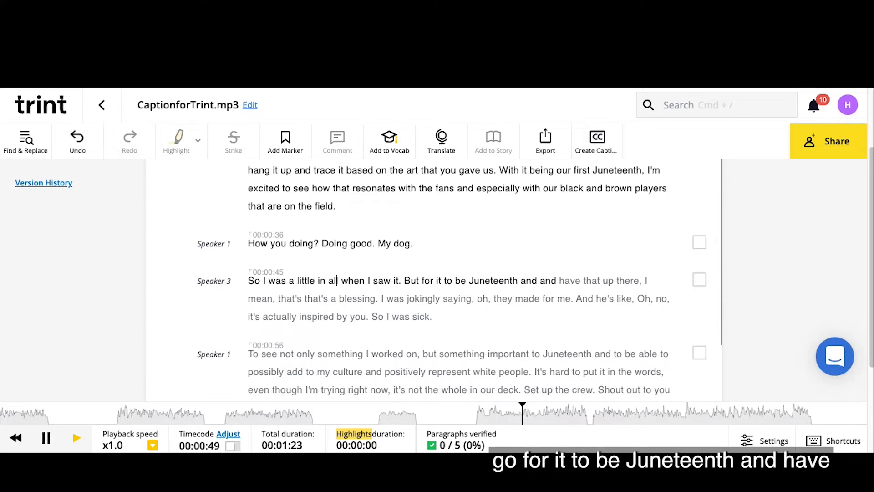
key("BackSpace")
key("BackSpace")
type("we")
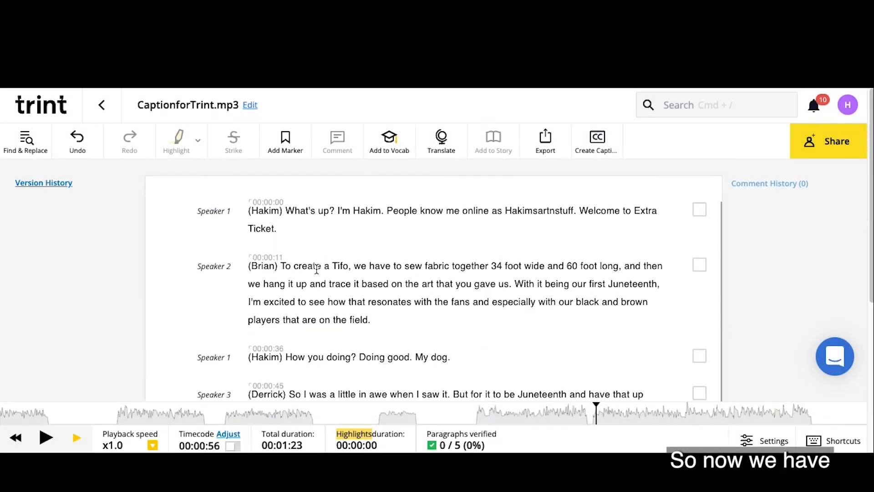
- Review the edited transcript from the first to the last paragraph, checking the speaker identifiers and corrected wording
scroll(305, 263, "down", 6)
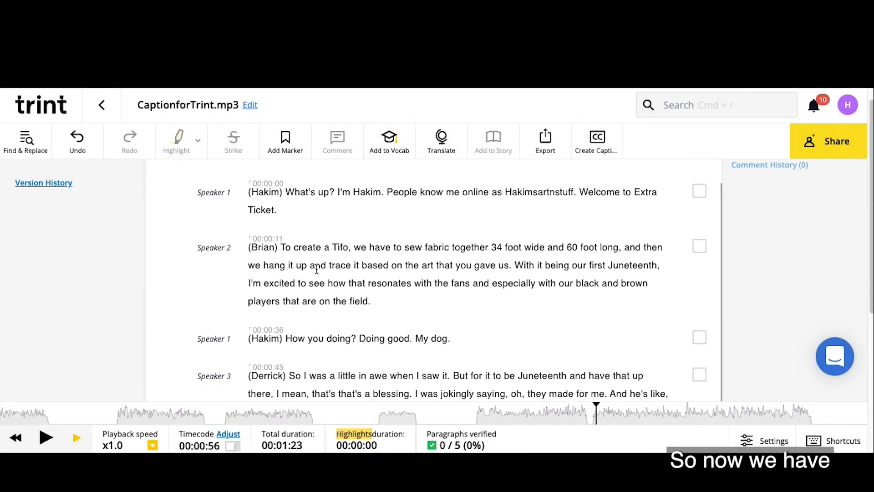
scroll(306, 263, "up", 6)
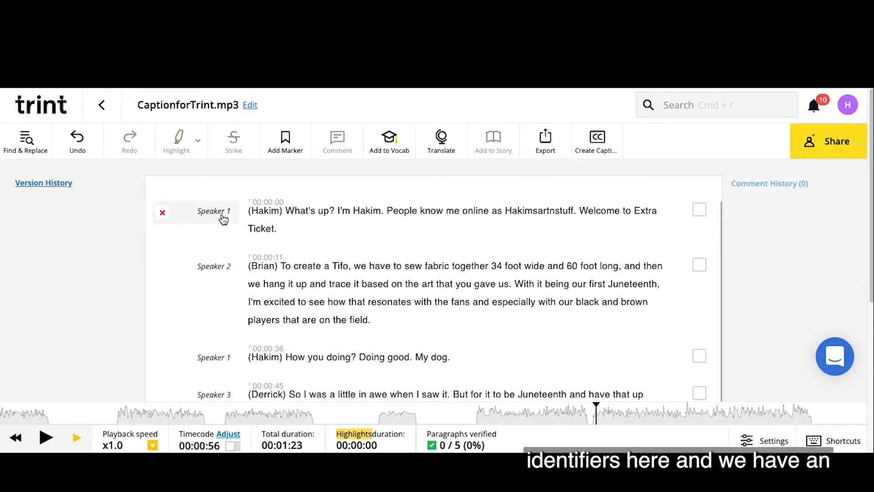
scroll(552, 266, "down", 3)
scroll(552, 266, "down", 2)
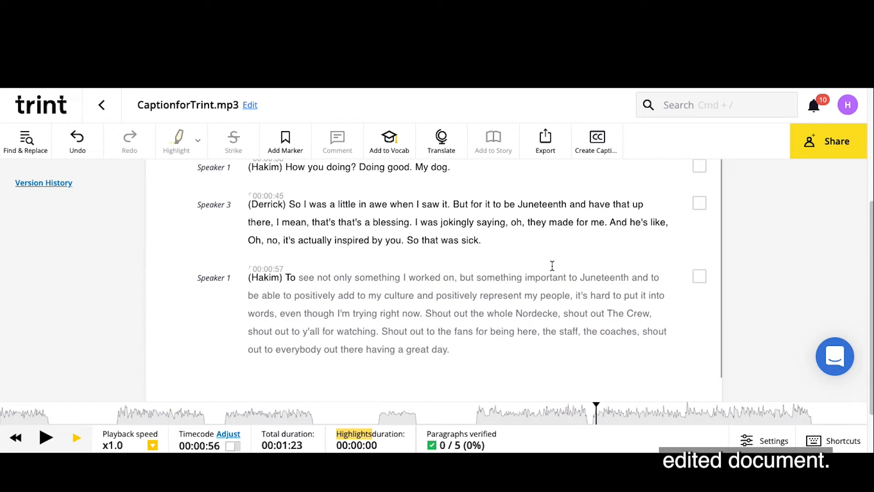
scroll(553, 266, "up", 2)
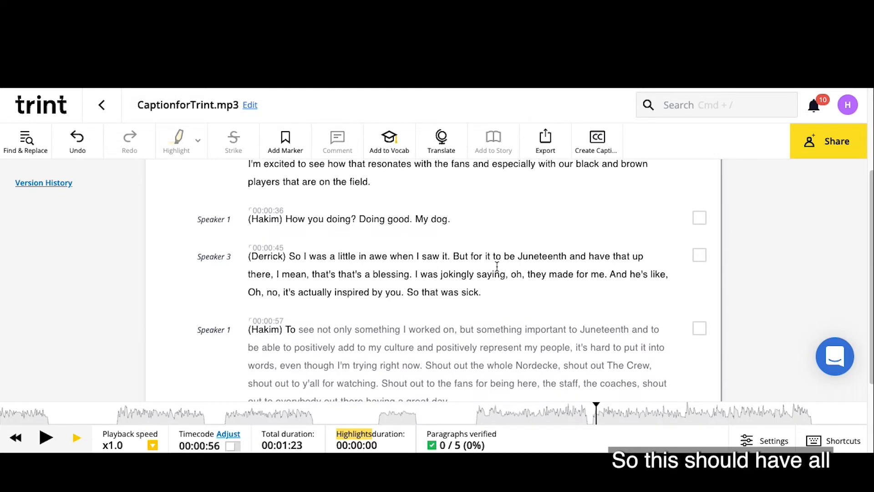
scroll(497, 265, "up", 5)
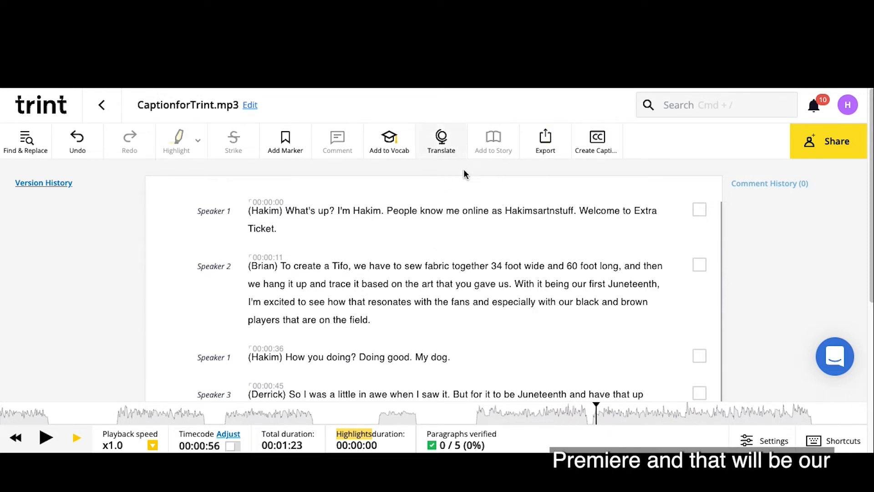
- Export the transcript as a SubRip (.srt) subtitle file and download it
left_click(546, 138)
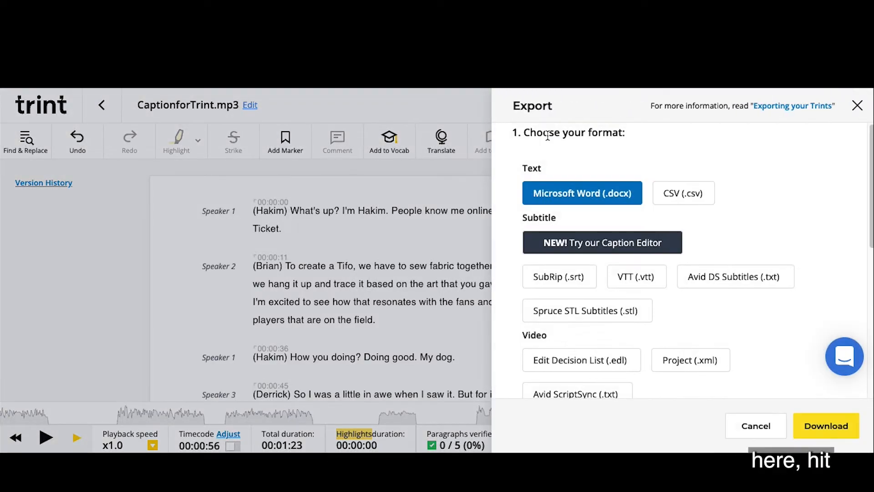
left_click(559, 280)
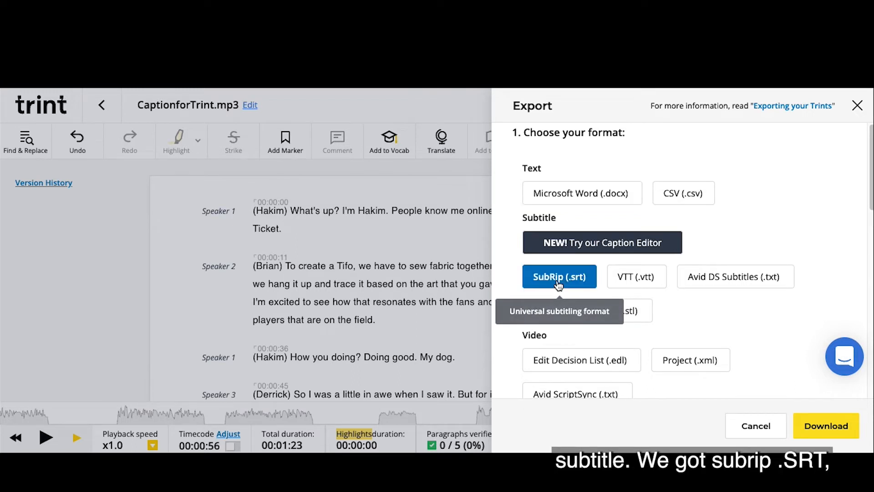
left_click(834, 430)
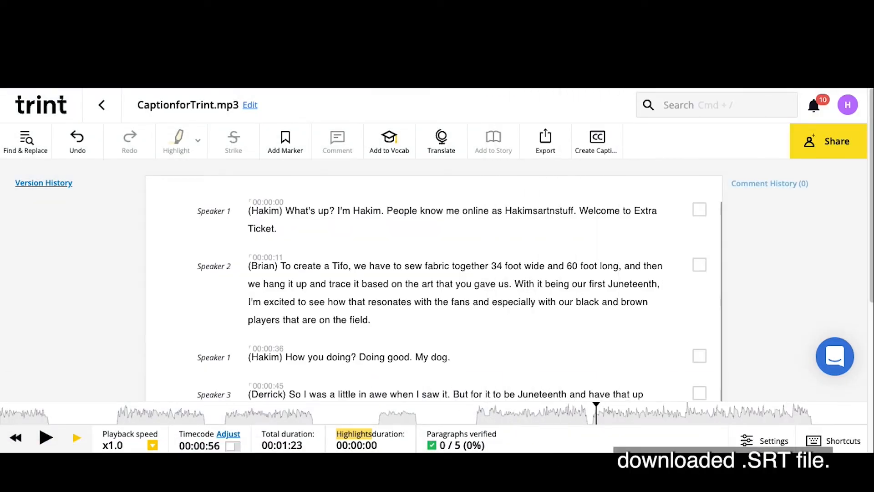
- Switch to Premiere Pro, import CaptionforTrint.srt and add it to the sequence as a Subtitle caption track starting at source timecode
key("super+Tab")
key("super+Tab")
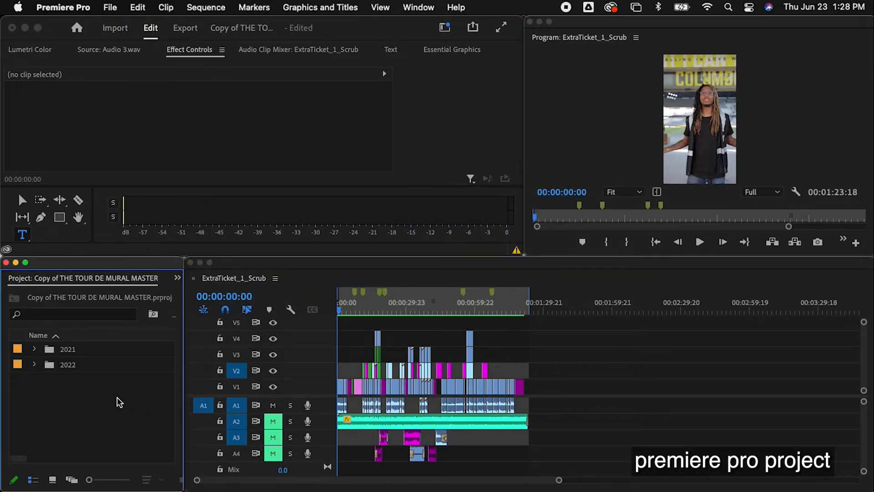
double_click(108, 379)
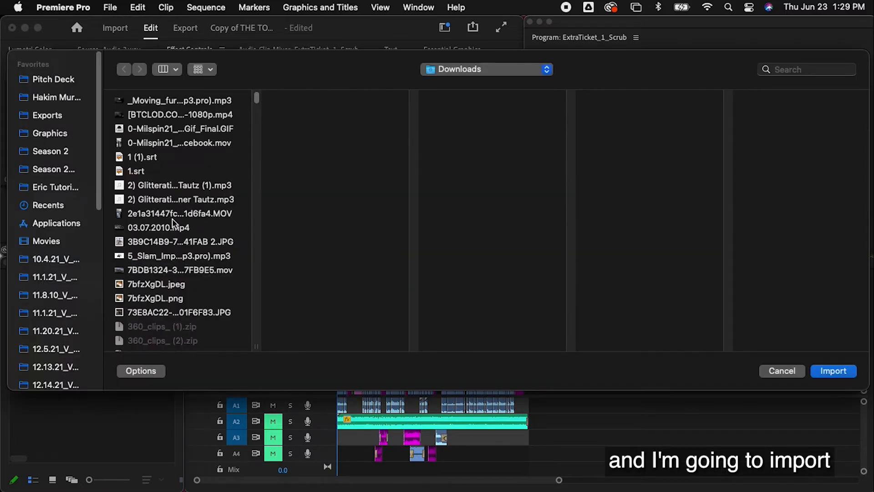
scroll(170, 262, "down", 5)
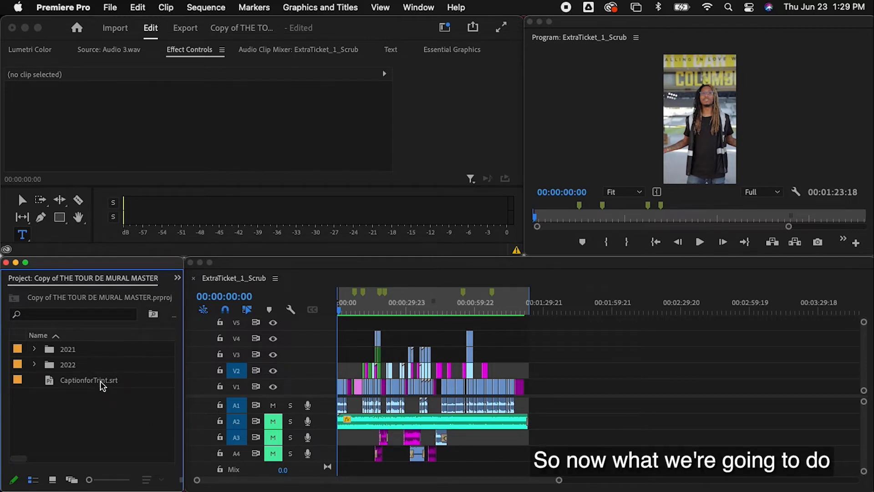
left_click_drag(102, 385, 344, 329)
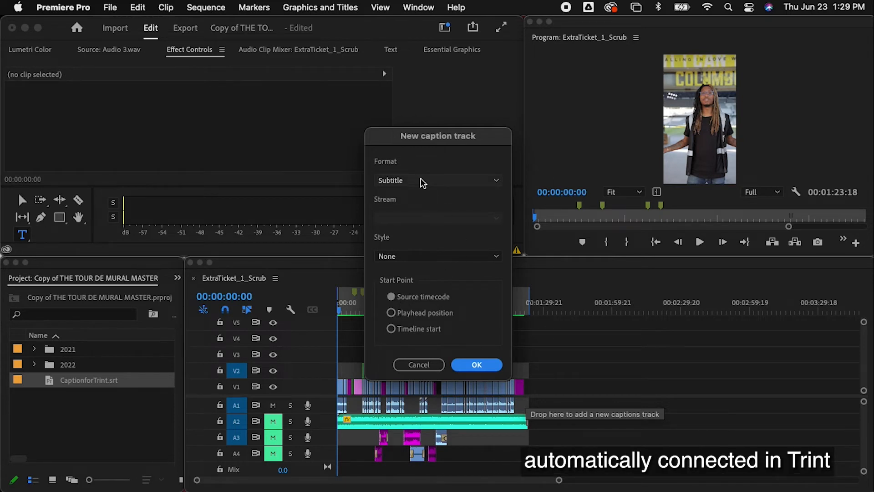
left_click(477, 365)
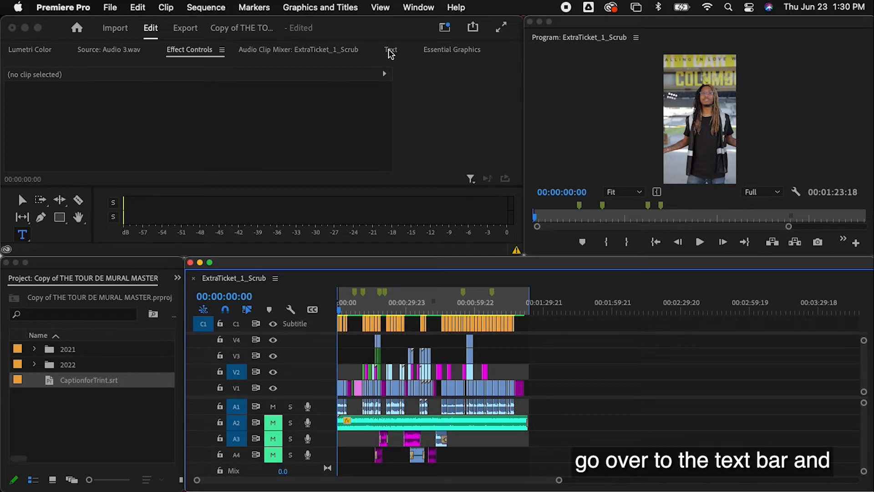
- Show the sequence's caption list and look through the text of the imported captions
left_click(411, 7)
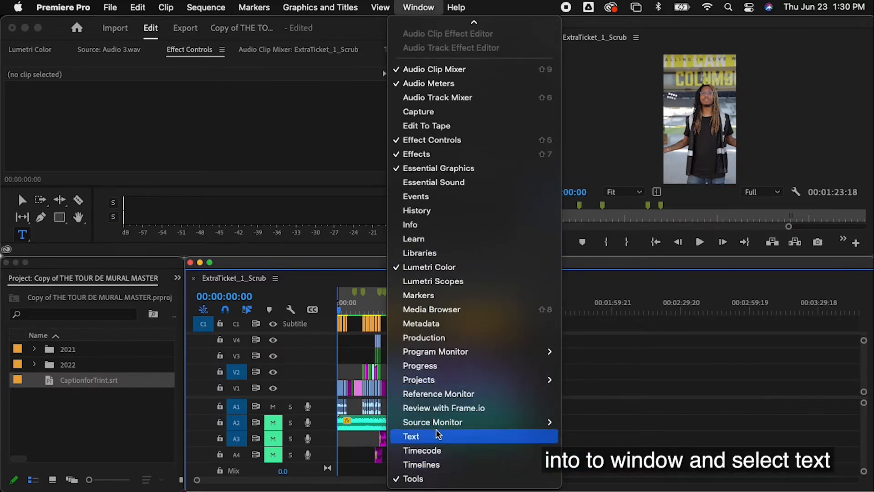
left_click(411, 435)
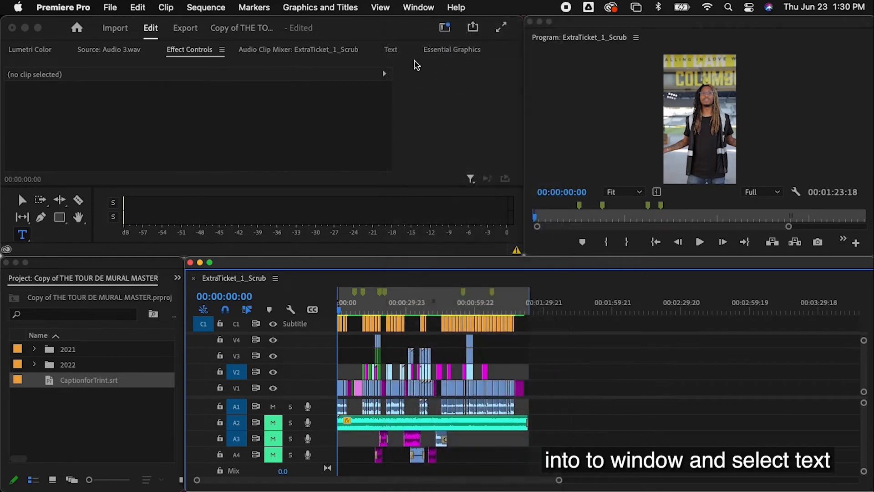
left_click(391, 50)
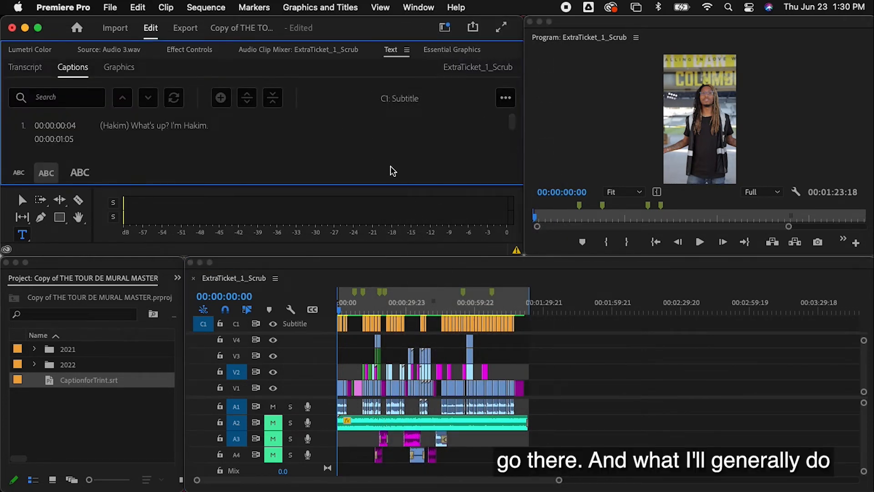
scroll(508, 127, "down", 2)
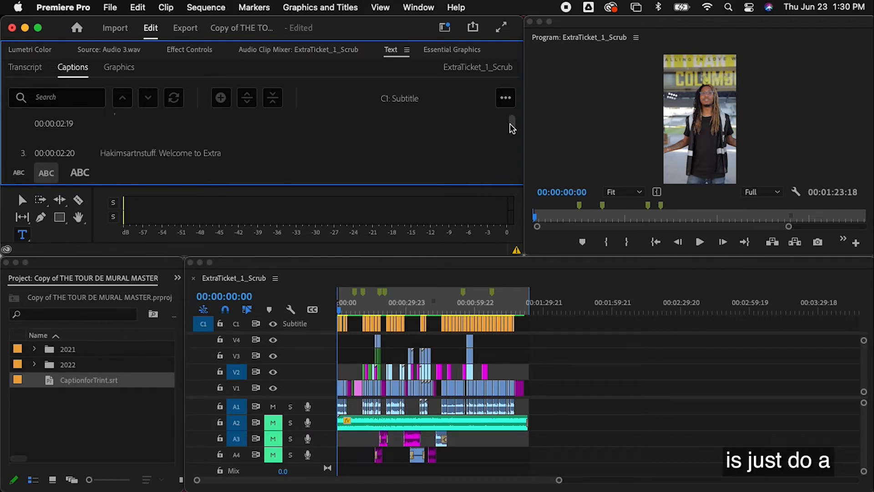
scroll(512, 129, "down", 4)
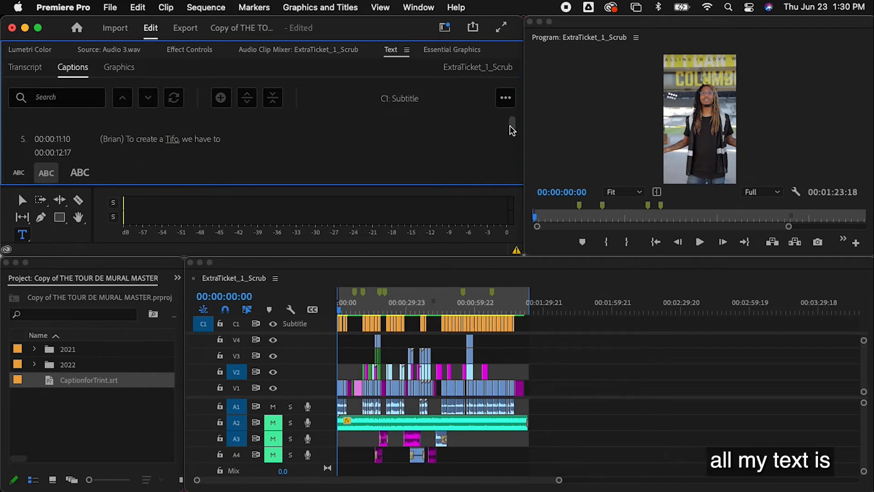
scroll(513, 133, "down", 5)
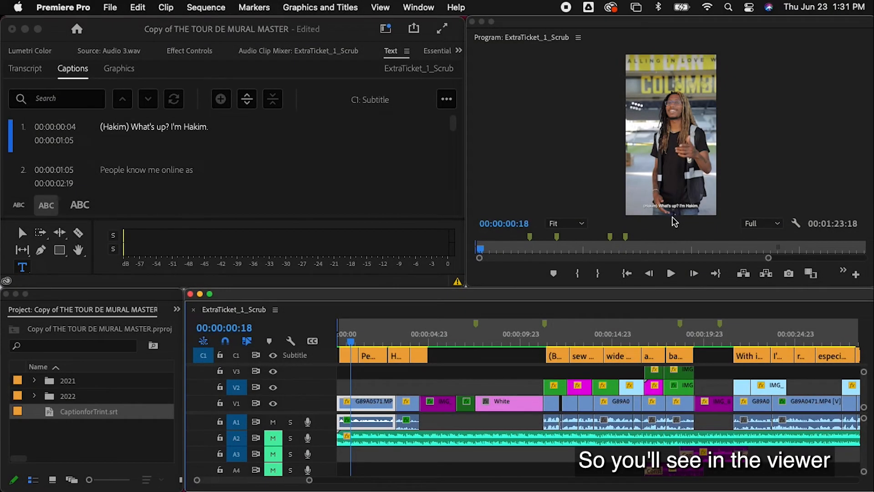
- Magnify the program preview to 50% and bring the subtitle near the frame's lower edge into view
left_click(577, 224)
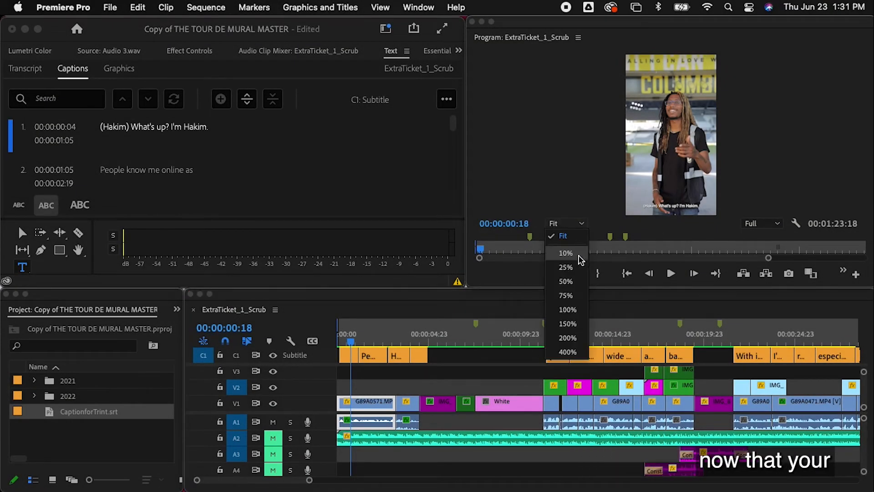
left_click(575, 296)
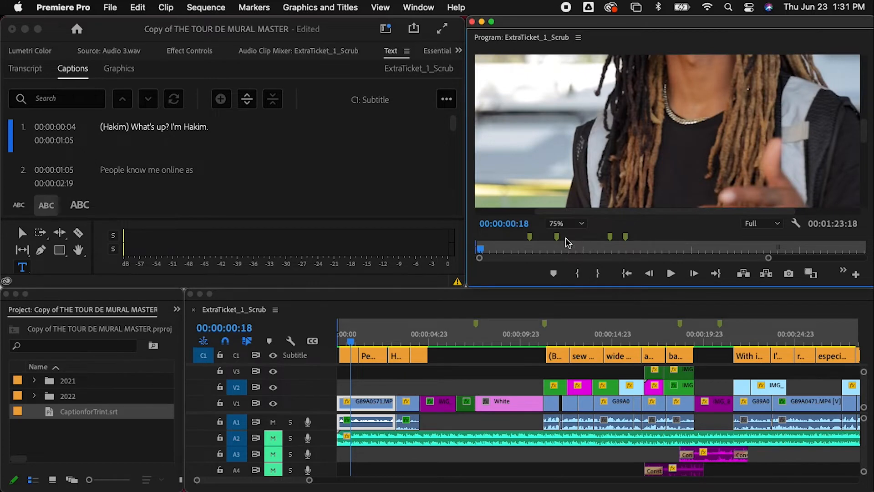
left_click(564, 224)
left_click(565, 281)
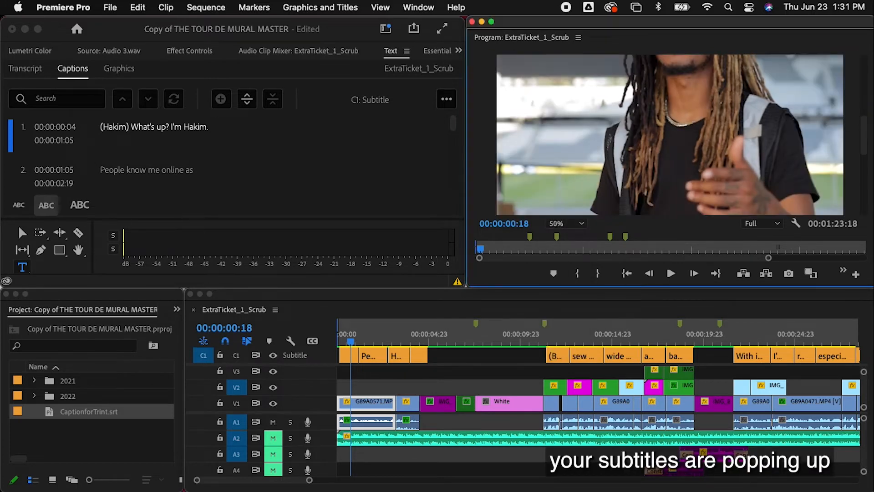
left_click_drag(866, 154, 866, 202)
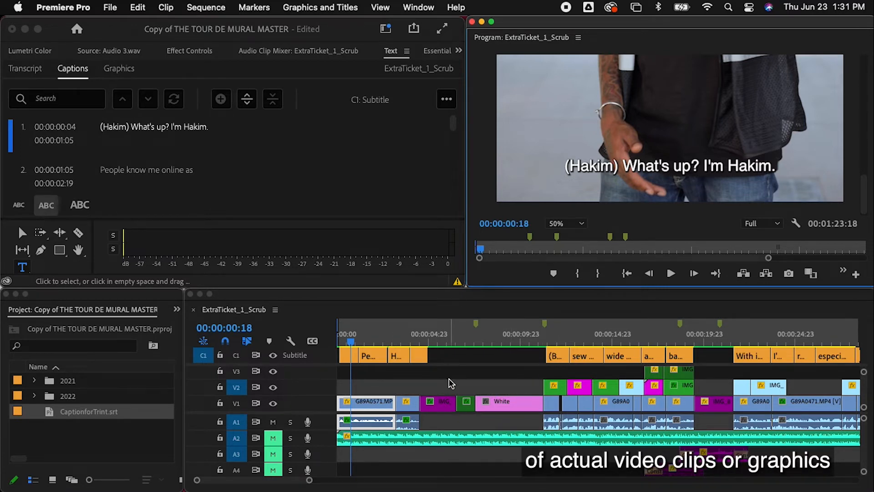
- Trim the first caption to start at 00:00:00:07 and play the sequence from its beginning
mouse_move(345, 355)
left_mouse_down()
mouse_move(446, 356)
mouse_move(348, 356)
mouse_move(353, 364)
left_mouse_up()
key("Home")
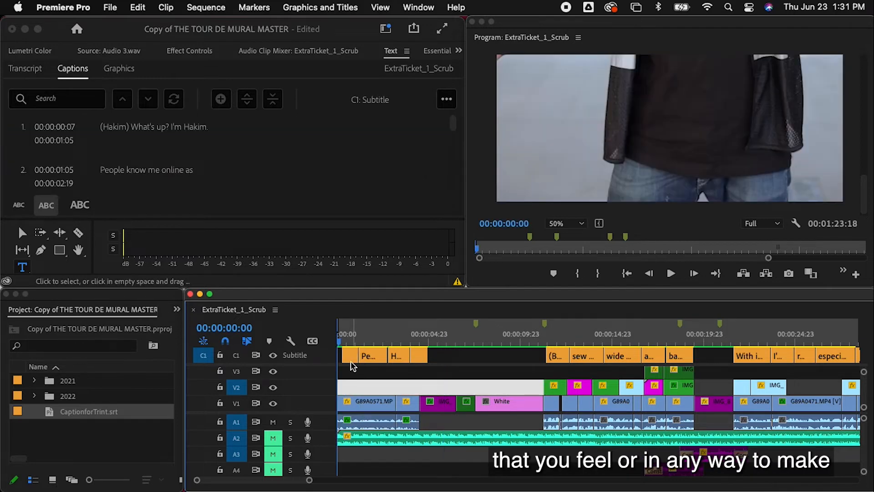
key("space")
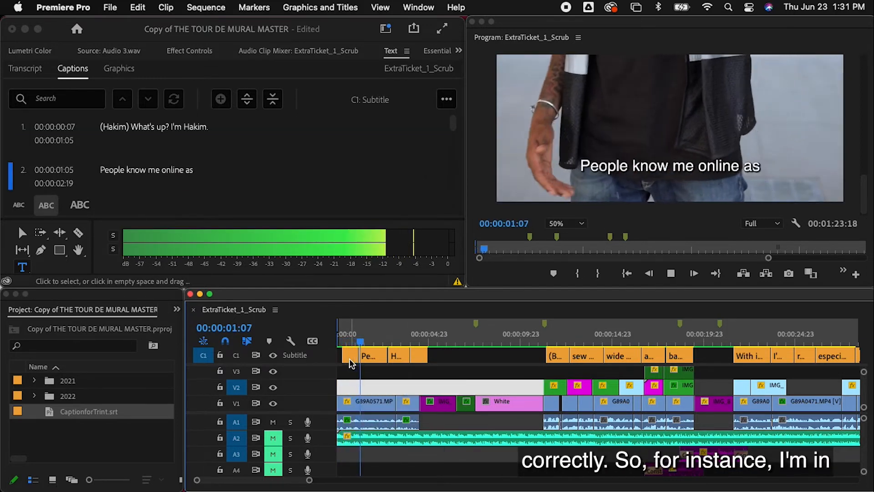
- Check the second caption's timing against the playback and extend its text to "People know me online as Hakimsartnstuff"
left_click(359, 341)
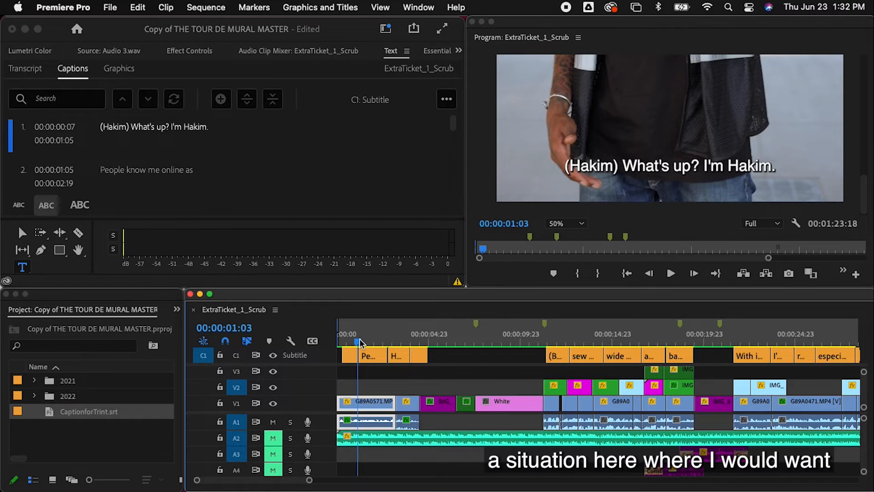
key("space")
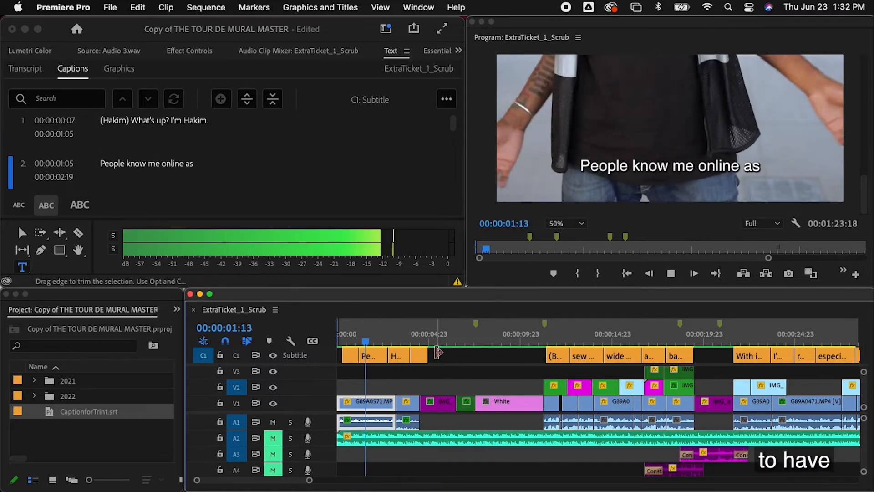
key("space")
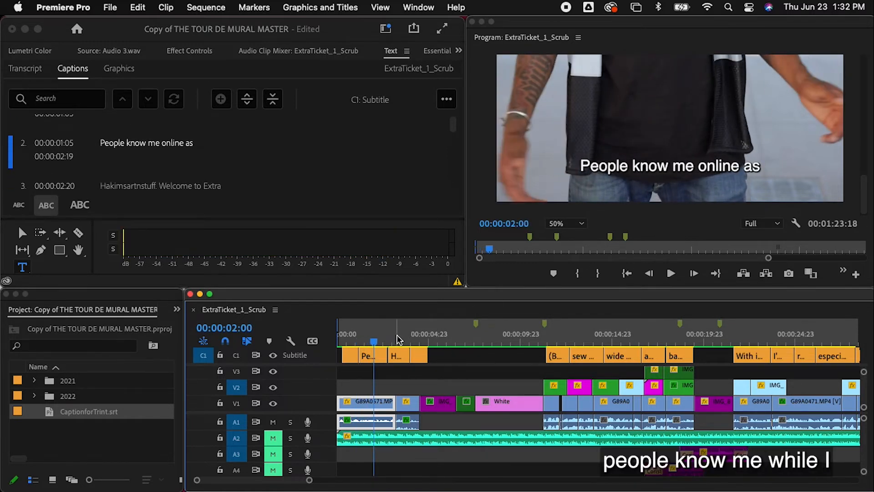
left_click_drag(397, 340, 370, 340)
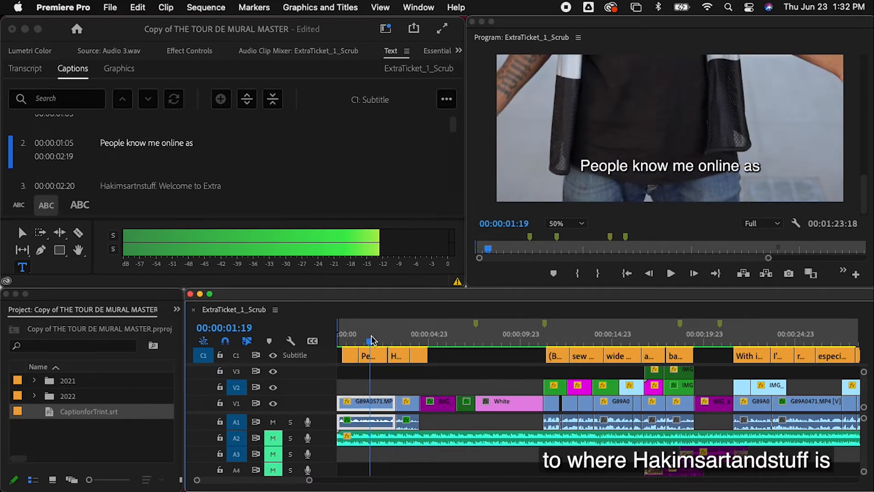
left_click(372, 358)
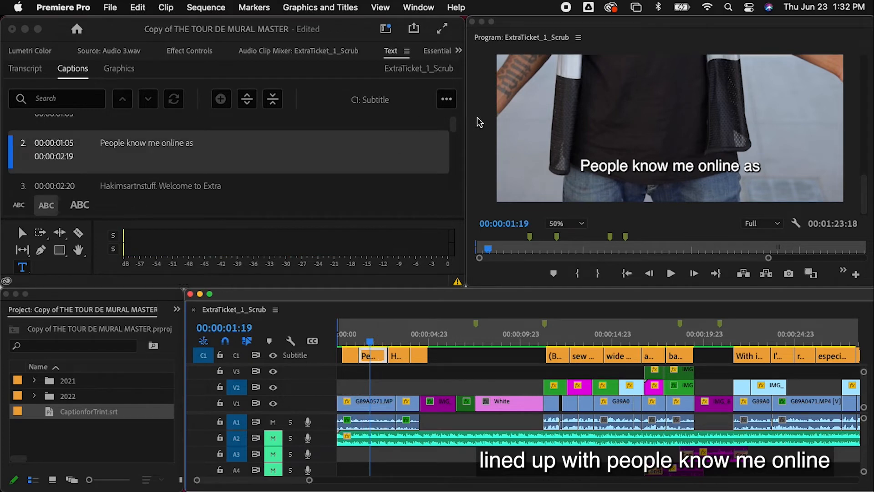
left_click(205, 146)
left_click(211, 148)
left_click(225, 150)
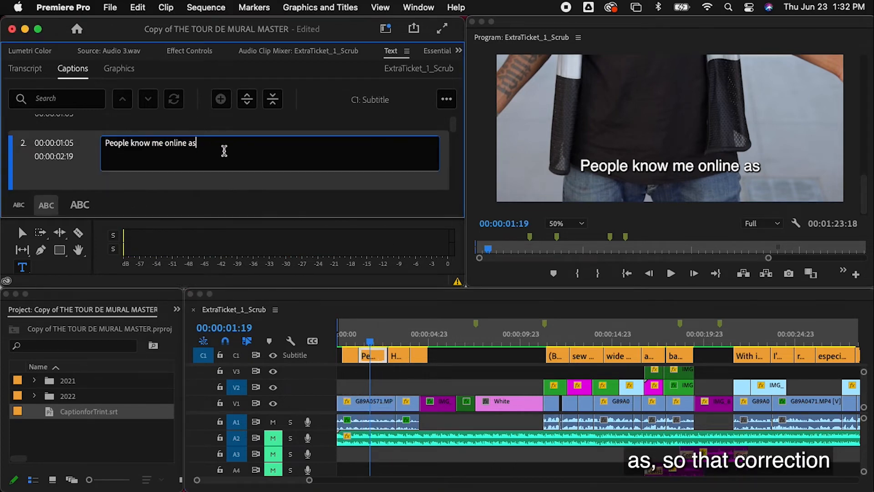
type("Hakims")
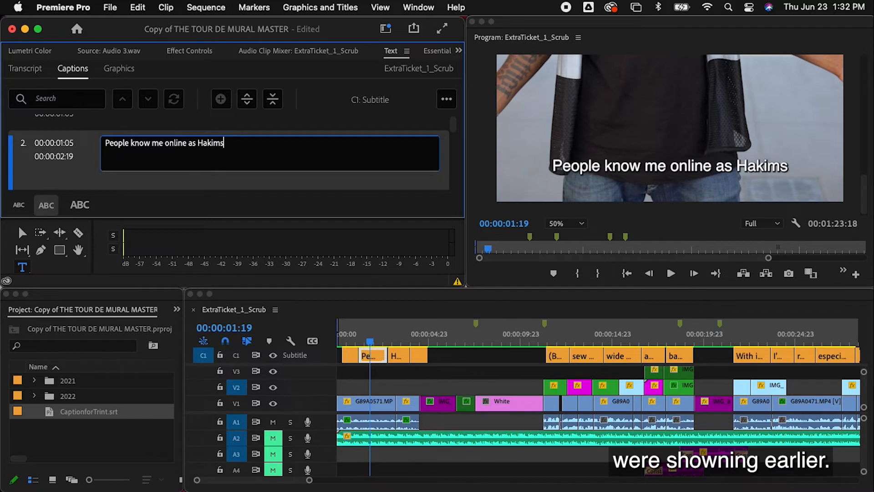
type("artnstuff")
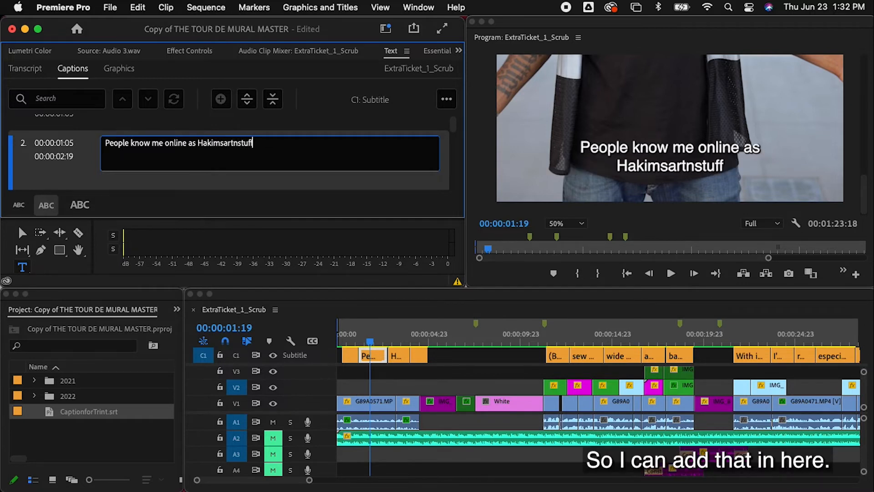
- Change the third caption's text to "Welcome to Extra Ticket."
left_click(453, 119)
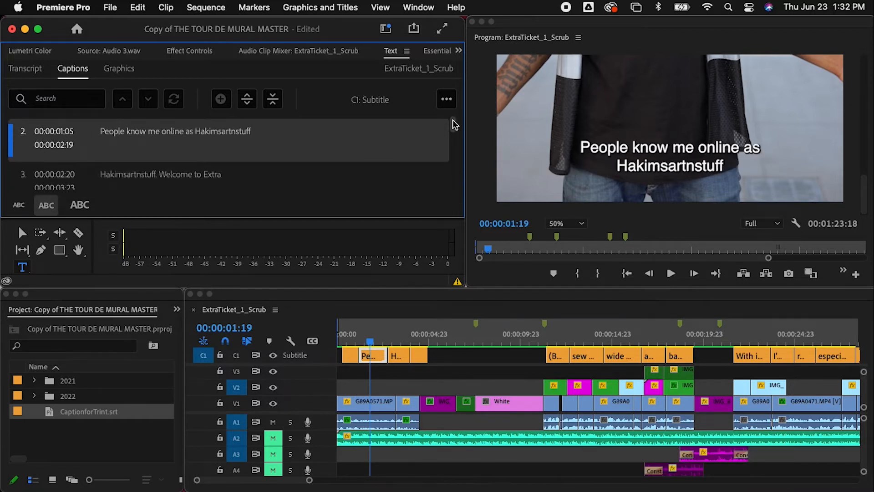
double_click(155, 179)
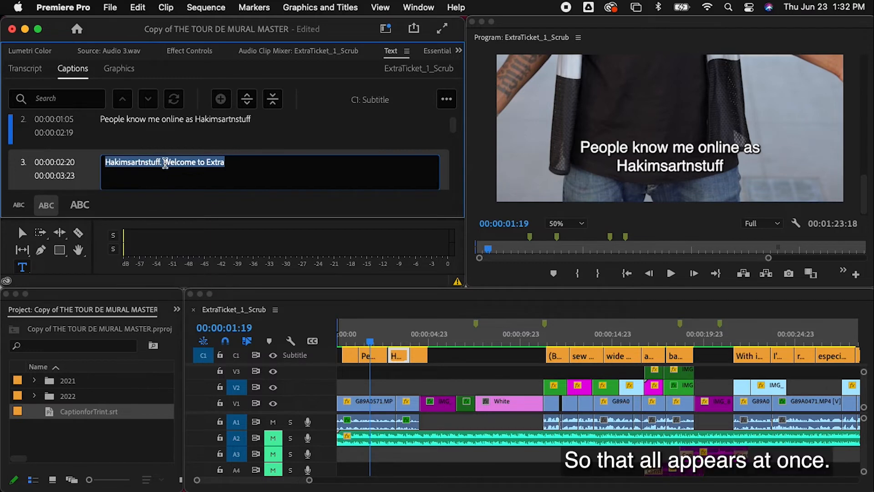
left_click(165, 163)
key("BackSpace")
key("BackSpace")
key("BackSpace")
key("BackSpace")
key("BackSpace")
key("BackSpace")
key("BackSpace")
key("BackSpace")
key("BackSpace")
key("BackSpace")
key("BackSpace")
key("BackSpace")
key("BackSpace")
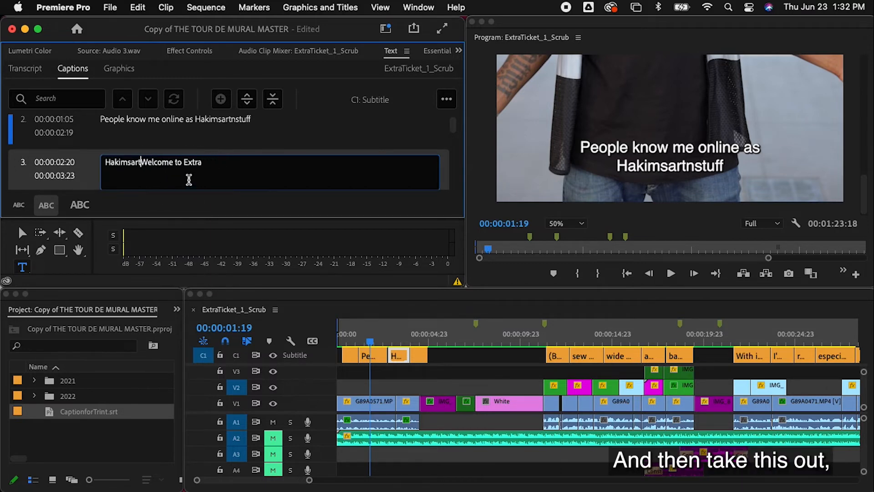
key("BackSpace")
key("BackSpace")
key("BackSpace")
left_click(168, 166)
type("Ticket")
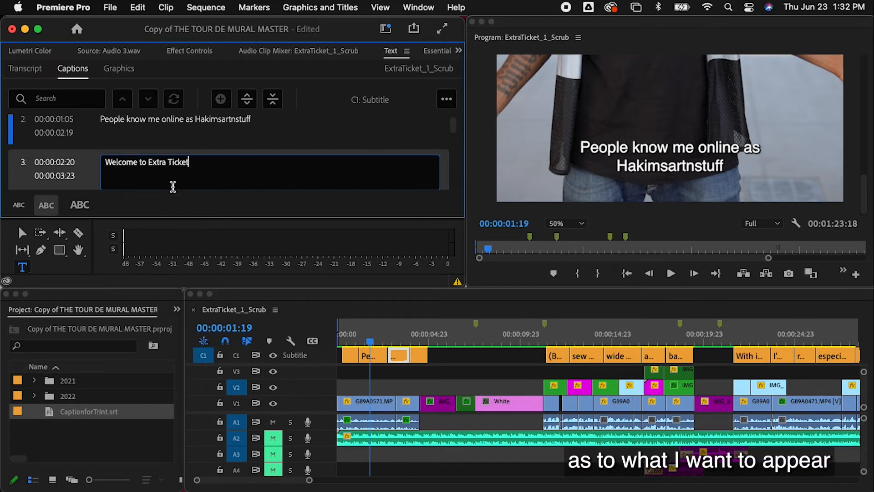
type(".")
- Clear the leftover "Ticket." text from the fourth caption and delete that caption from the subtitle track
left_click_drag(454, 123, 455, 127)
double_click(113, 167)
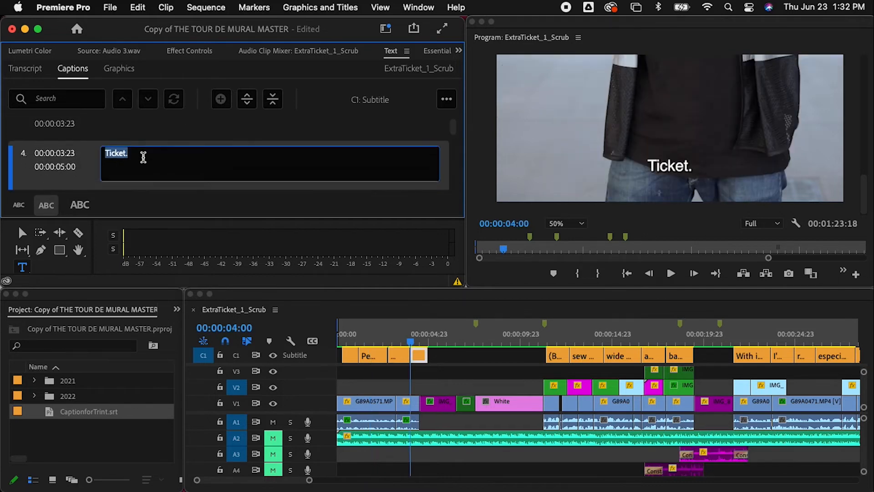
key("BackSpace")
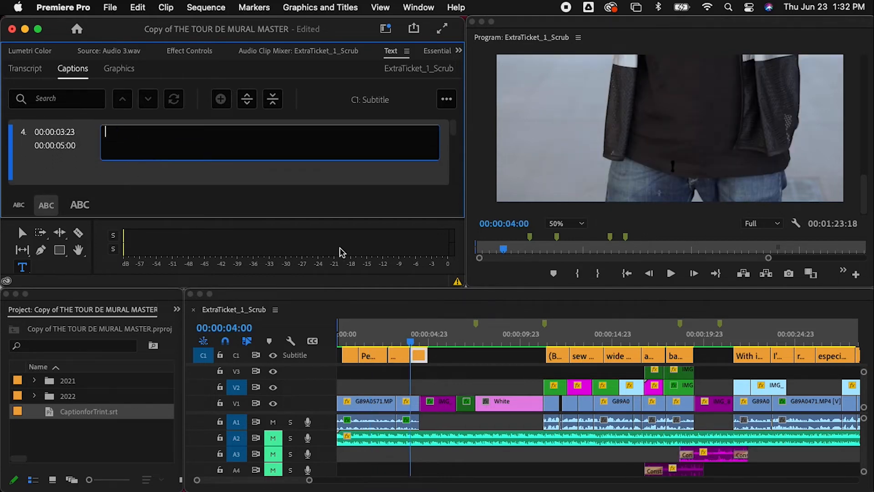
left_click(452, 359)
left_click(421, 359)
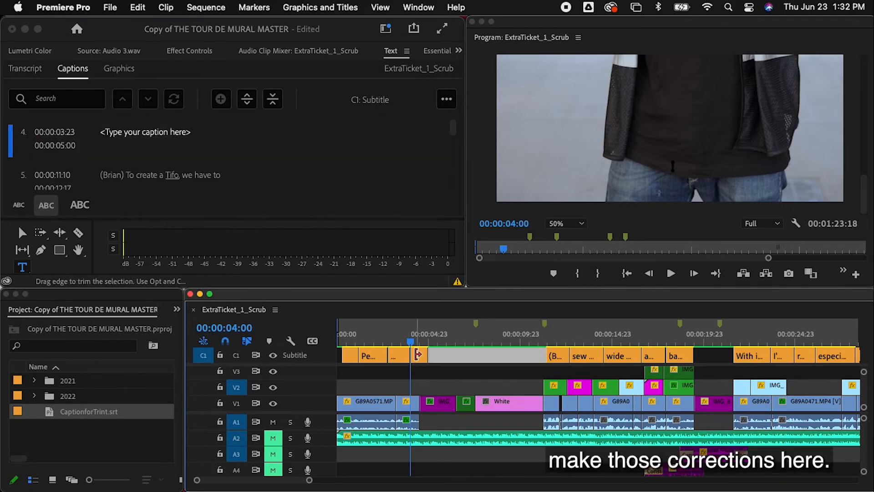
key("Delete")
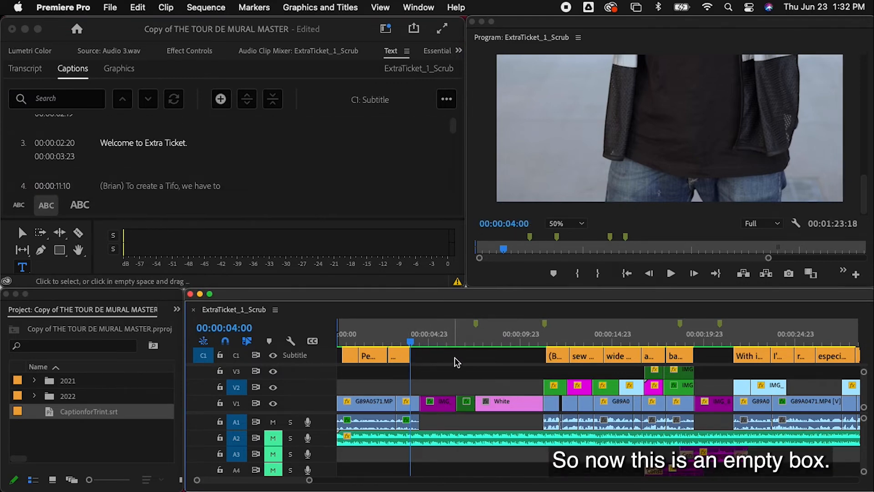
- Retime the "Welcome to Extra Ticket." caption to run 00:00:02:19–00:00:04:13 and start the "To create a Tifo" caption at 00:00:11:07
left_click_drag(415, 355, 385, 354)
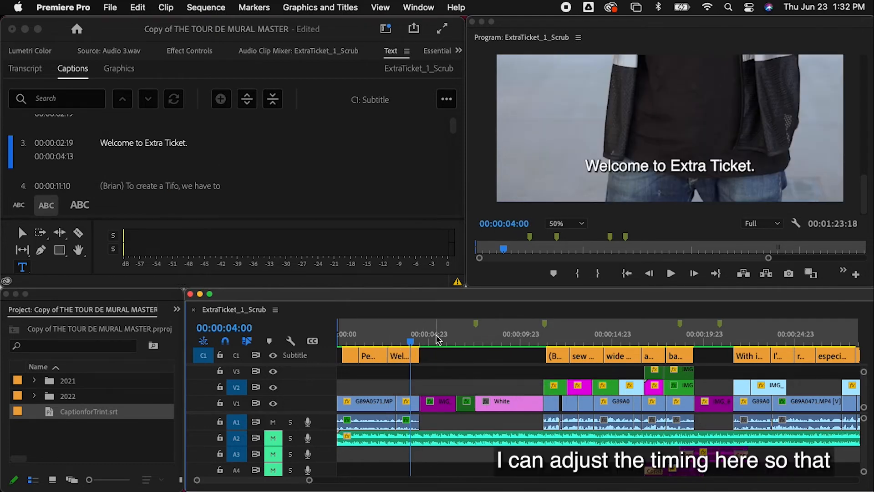
left_click(531, 342)
left_click_drag(540, 343, 575, 342)
left_click_drag(546, 355, 541, 355)
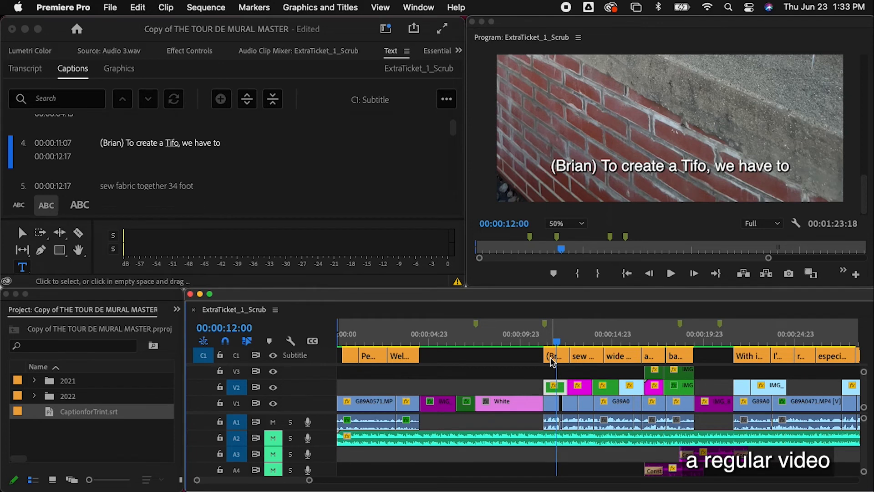
- Set the program preview magnification to Fit and select all captions on the Subtitle track
left_click(479, 355)
key("minus")
key("minus")
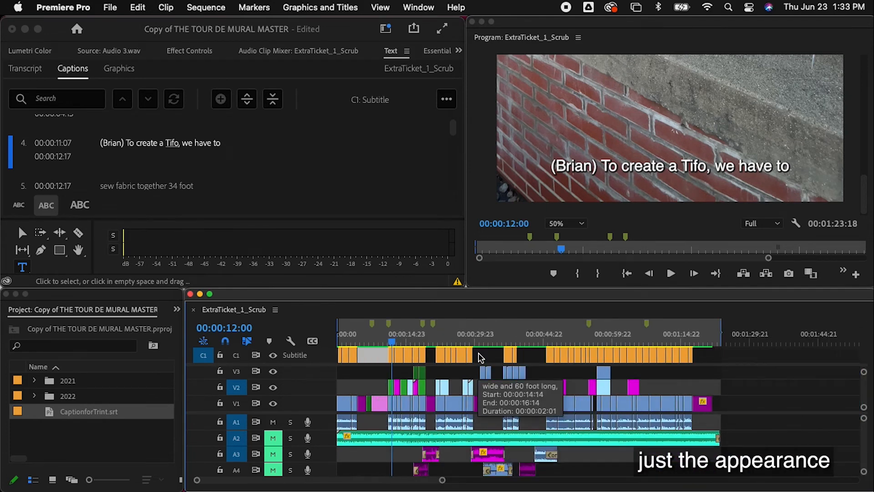
left_click(566, 223)
left_click(565, 231)
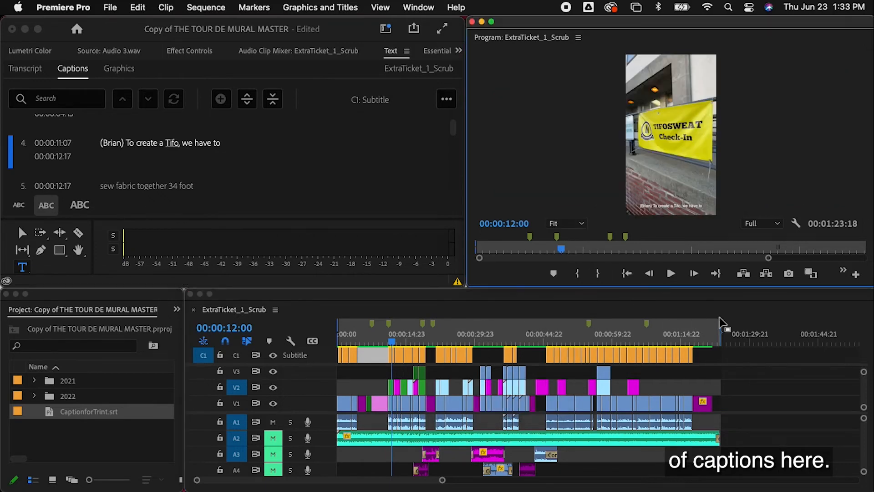
left_click(742, 359)
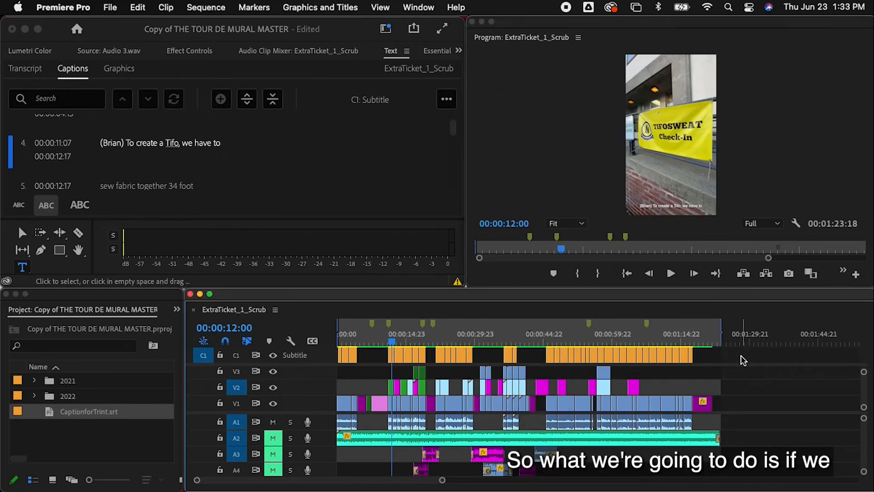
left_click_drag(733, 354, 315, 357)
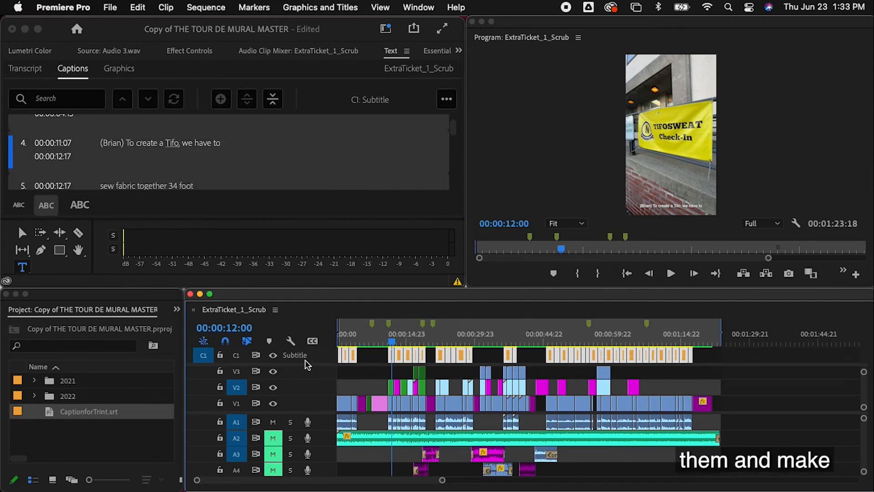
- Show the selected captions' Essential Graphics settings and examine their text, alignment, zone and appearance options
left_click(438, 51)
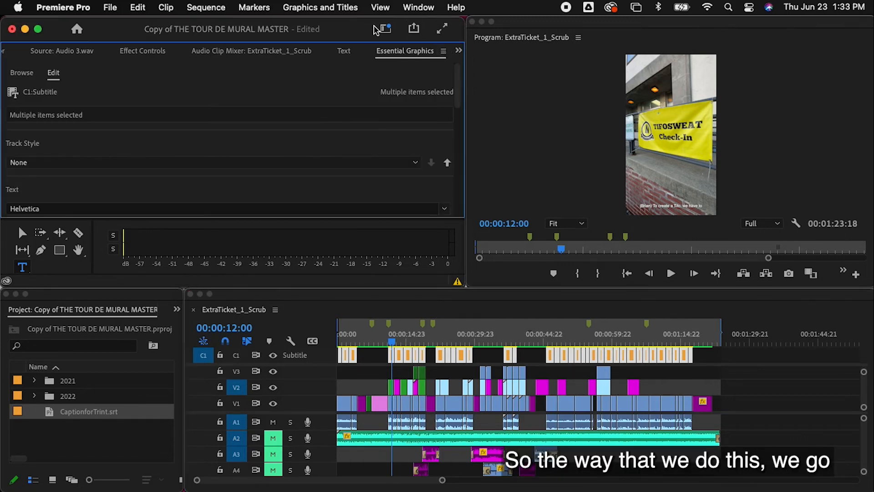
left_click(420, 8)
scroll(468, 306, "down", 5)
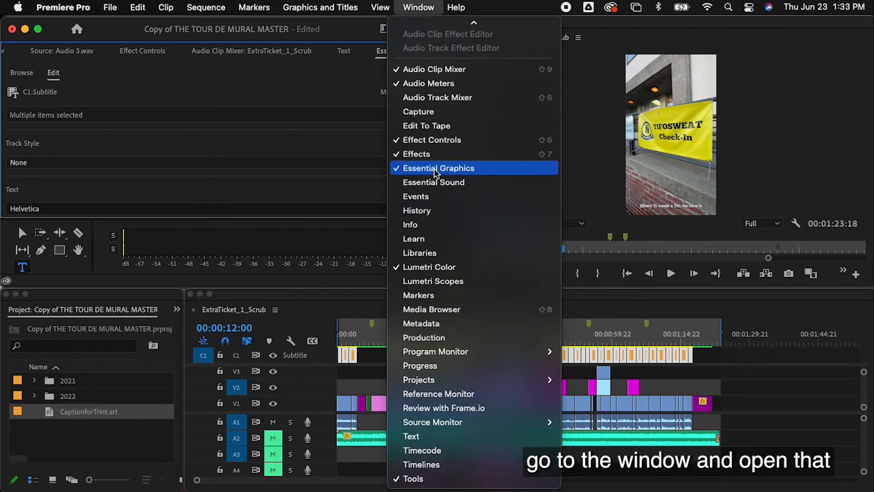
left_click(303, 81)
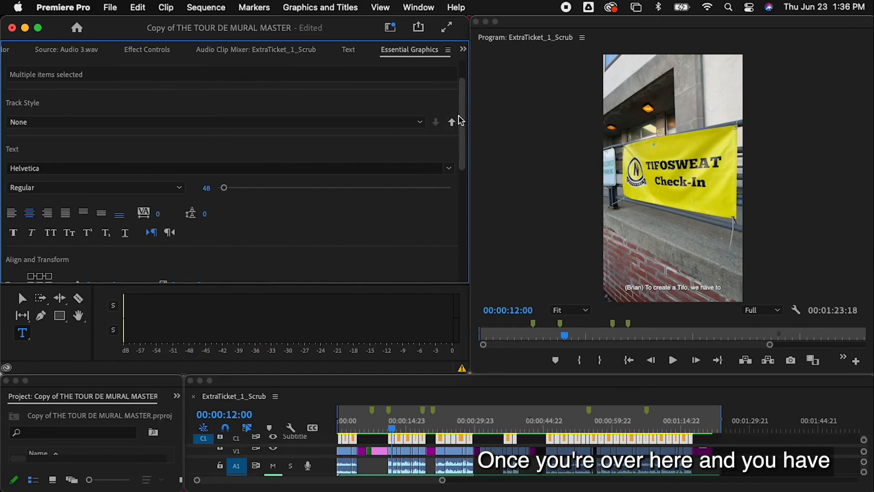
mouse_move(461, 118)
left_mouse_down()
mouse_move(462, 102)
mouse_move(461, 182)
left_mouse_up()
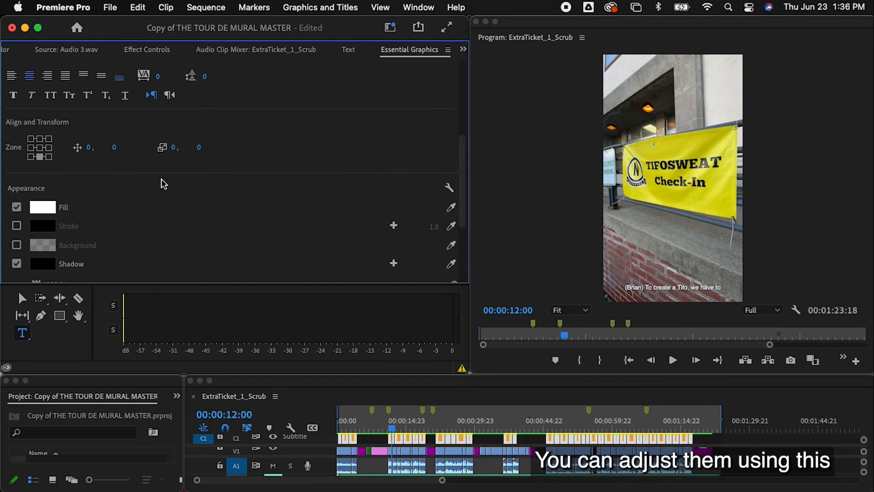
left_click_drag(462, 153, 465, 81)
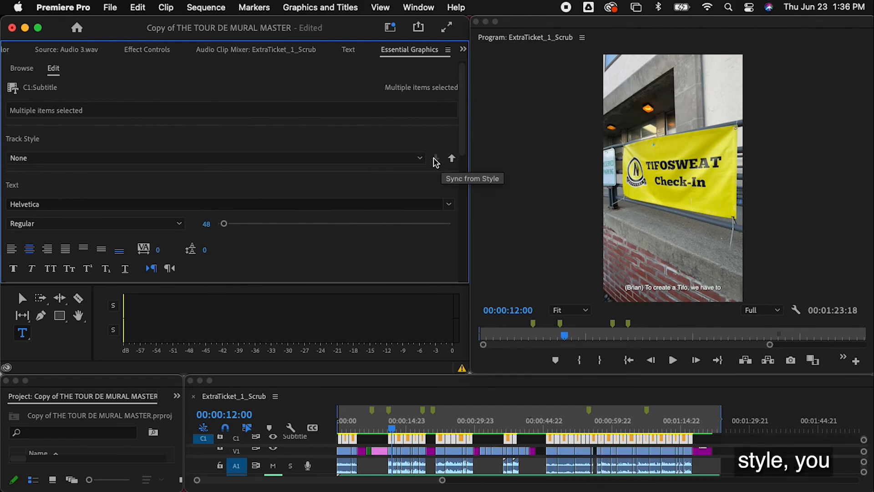
- Apply the Mural Tour track style to the captions and review the styled text at several points in the sequence
left_click(420, 158)
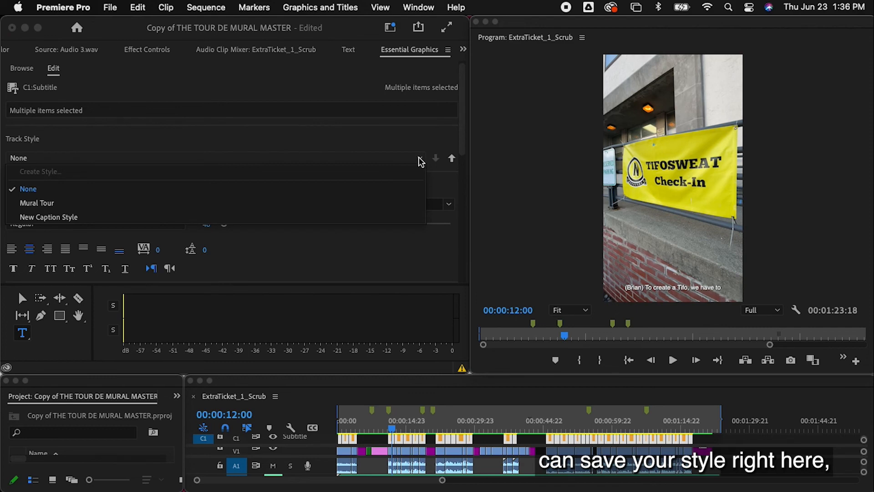
left_click(85, 206)
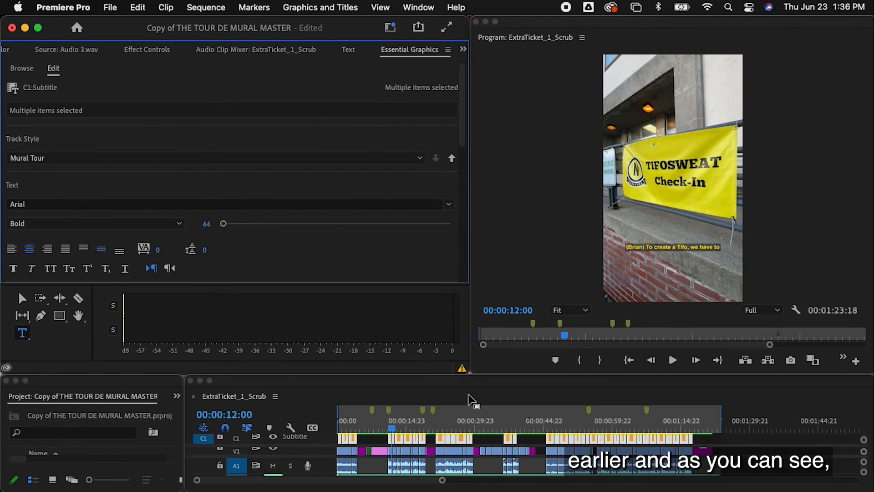
left_click_drag(397, 426, 409, 425)
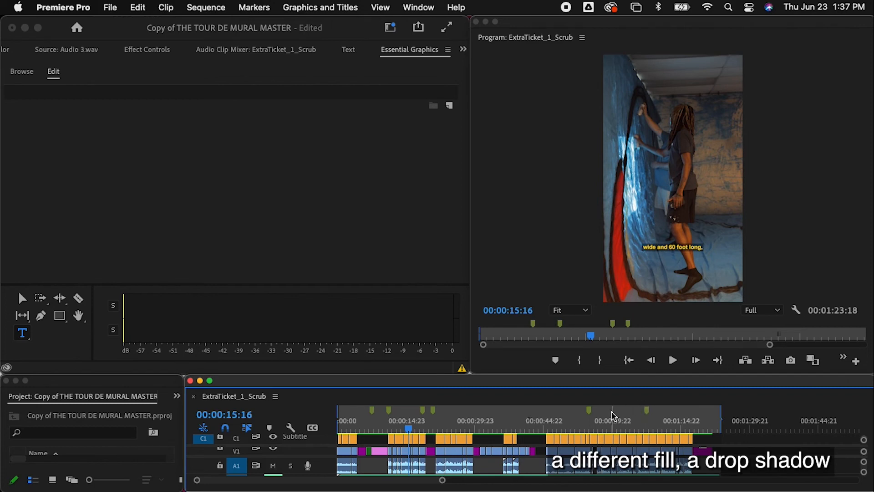
left_click(345, 427)
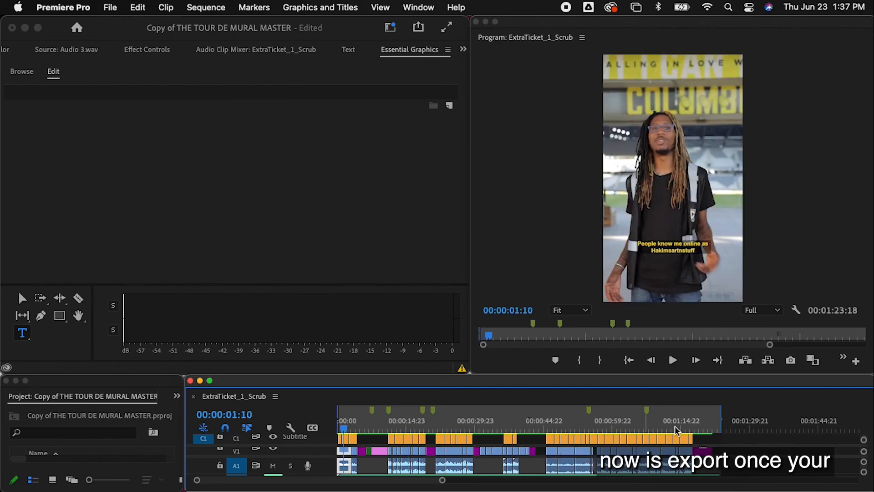
- Open the export settings for the ExtraTicket_1_Scrub sequence and set the caption export option to Burn Captions Into Video
left_click(735, 440)
key("super+m")
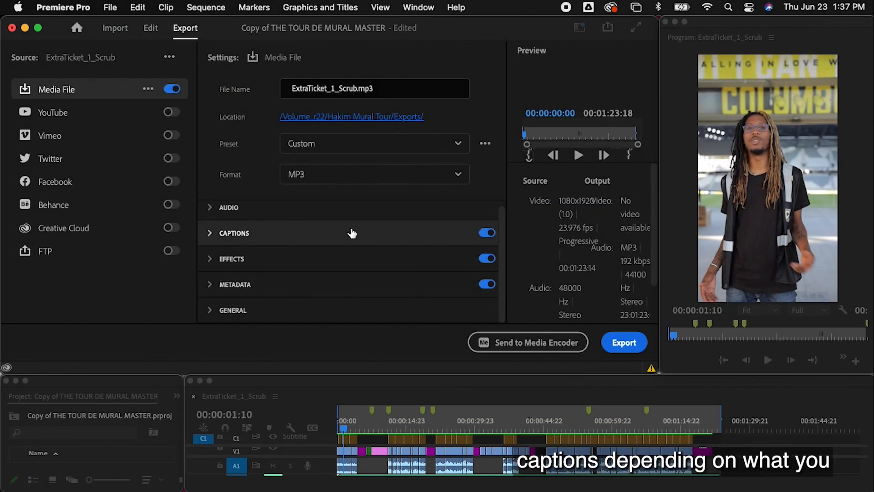
left_click(233, 233)
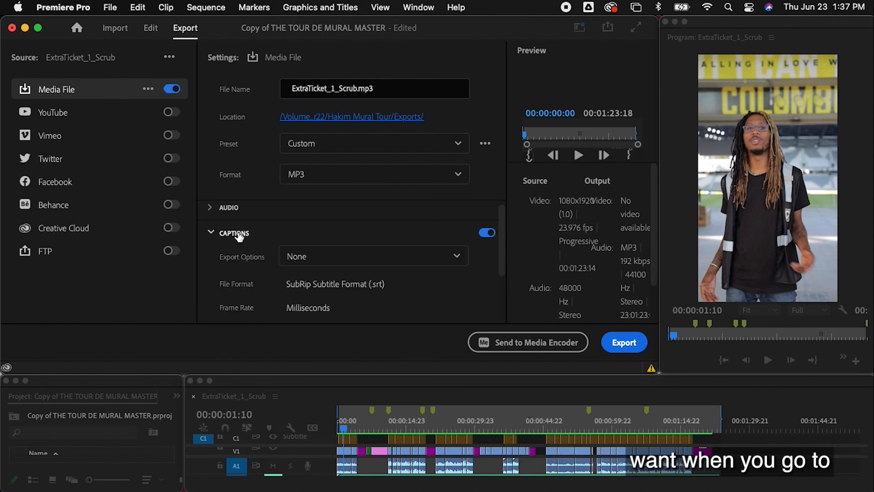
left_click(401, 259)
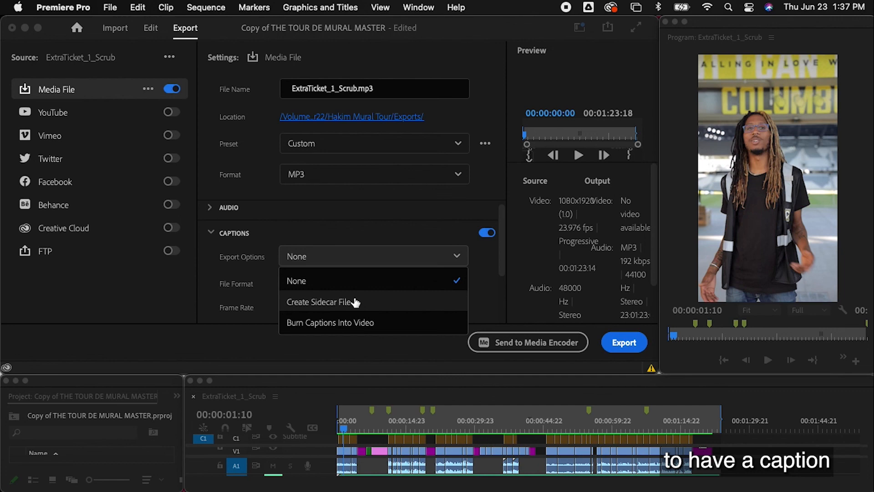
left_click(363, 322)
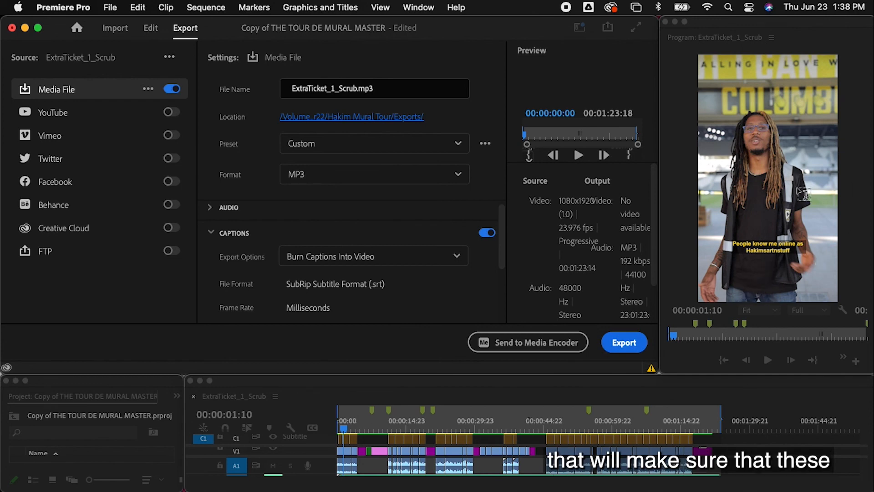
left_click(622, 346)
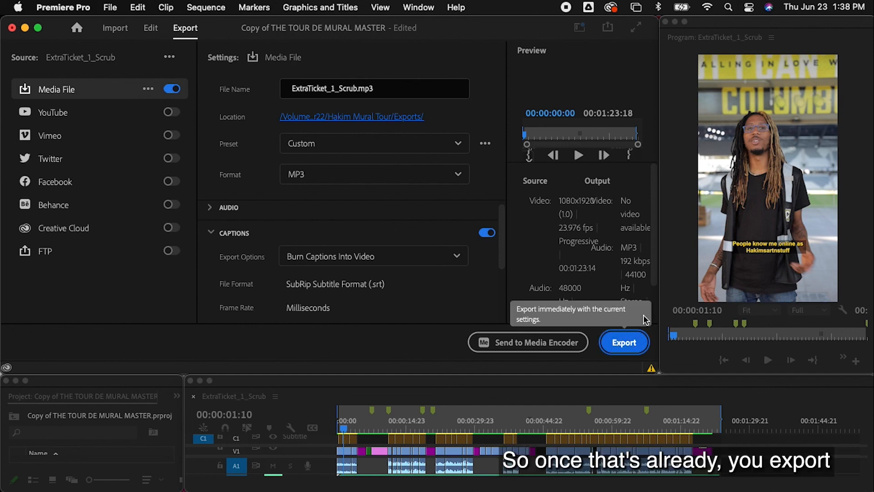